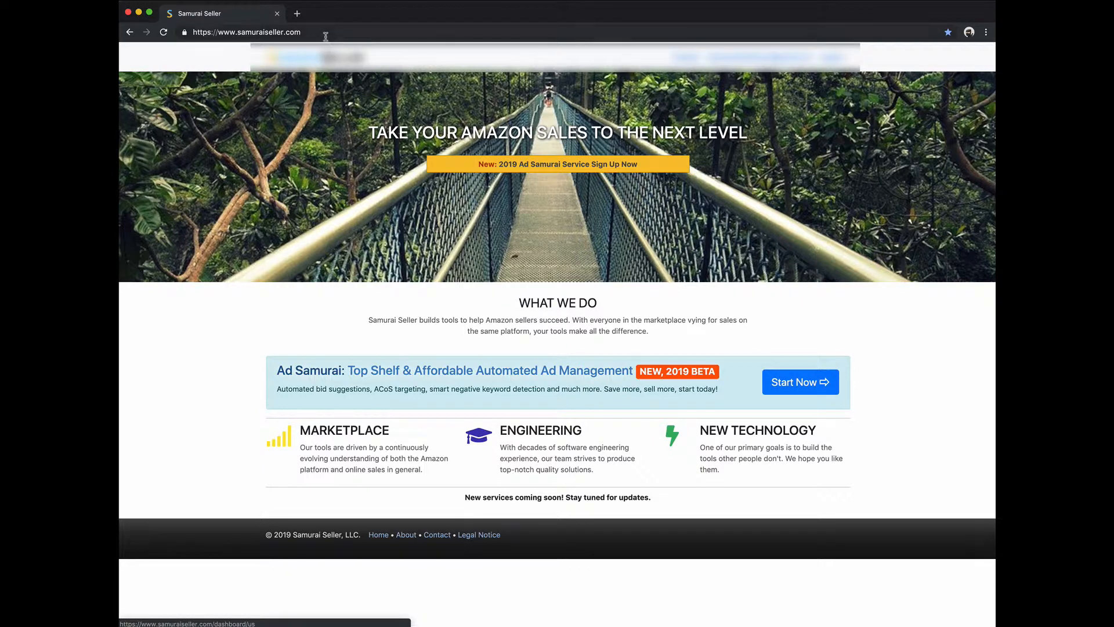
Open the Cavalry campaigns creation form for a new campaign set from the dashboard's ad settings
{"action": "left_click", "coordinate": [354, 64]}
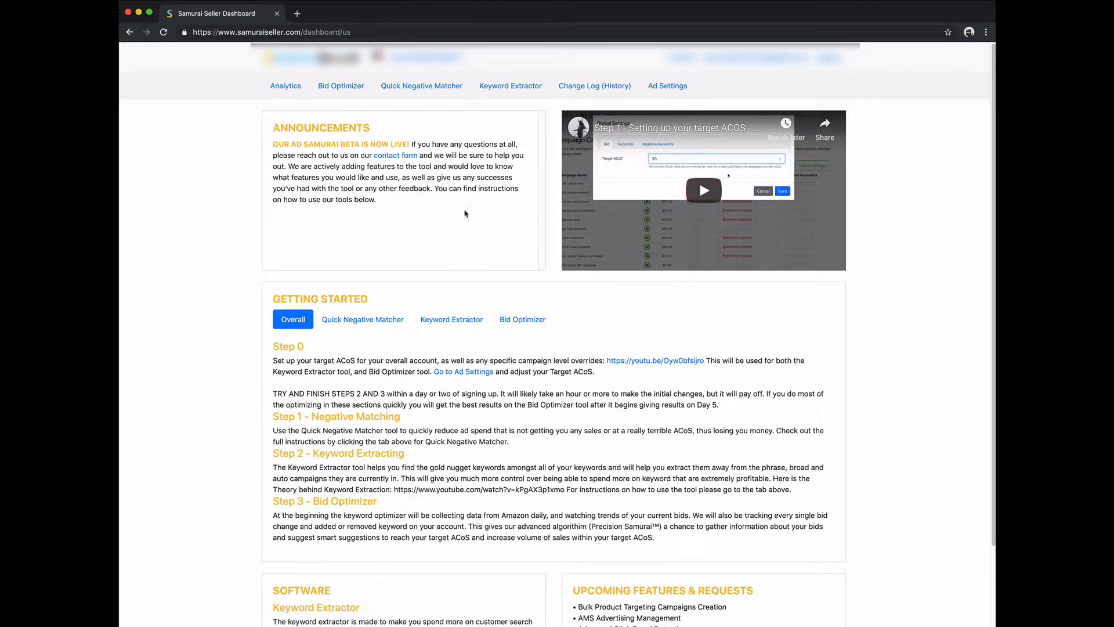
{"action": "left_click", "coordinate": [670, 86]}
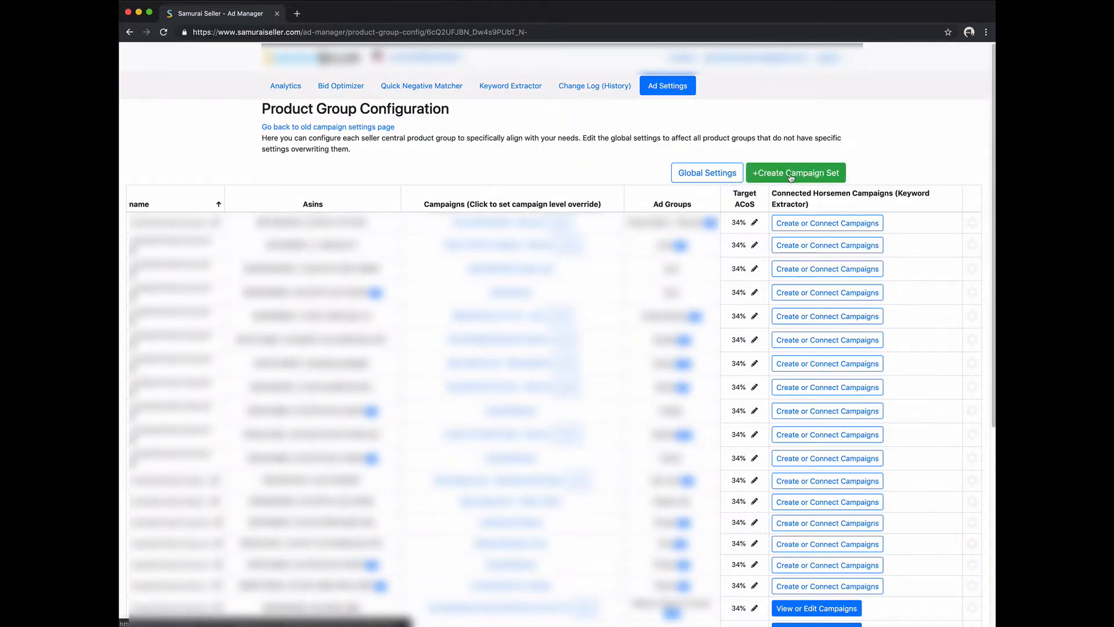
{"action": "left_click", "coordinate": [791, 176]}
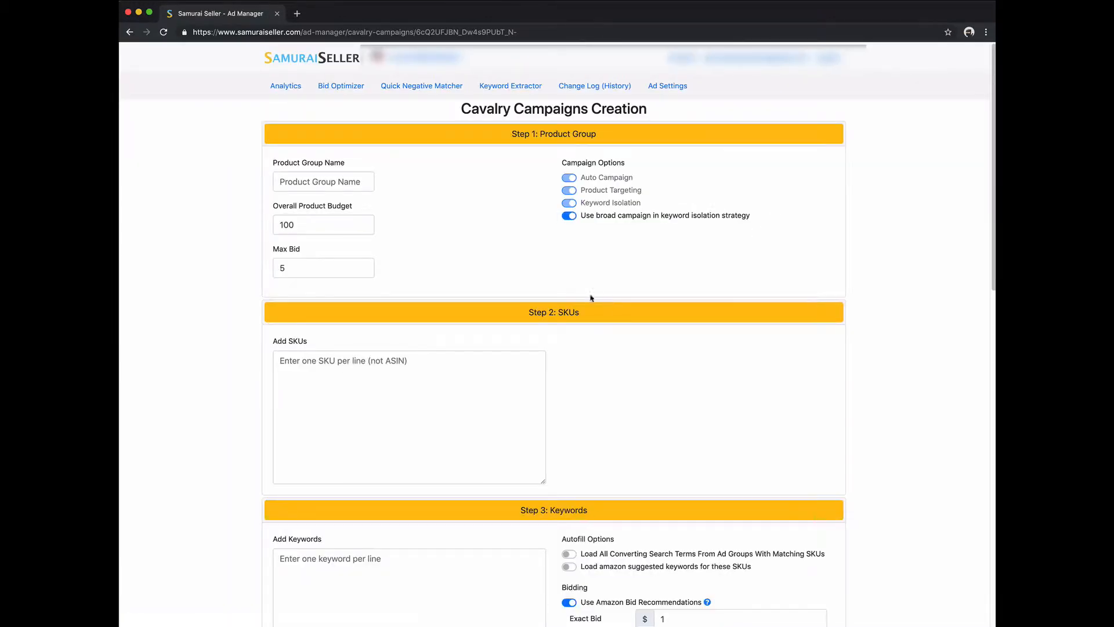
{"action": "left_click_drag", "start_coordinate": [459, 109], "coordinate": [652, 116]}
{"action": "left_click", "coordinate": [652, 116]}
Name the product group "Can Opener" and set its overall product budget to 25
{"action": "left_click", "coordinate": [356, 189]}
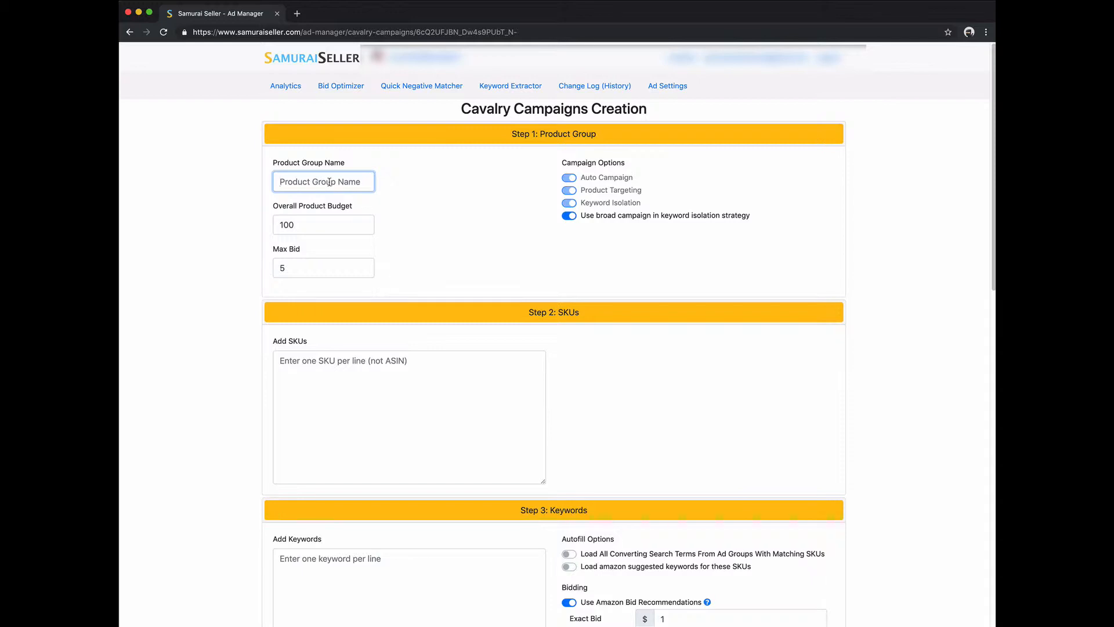
{"action": "type", "text": "Can Opener"}
{"action": "left_click", "coordinate": [335, 225]}
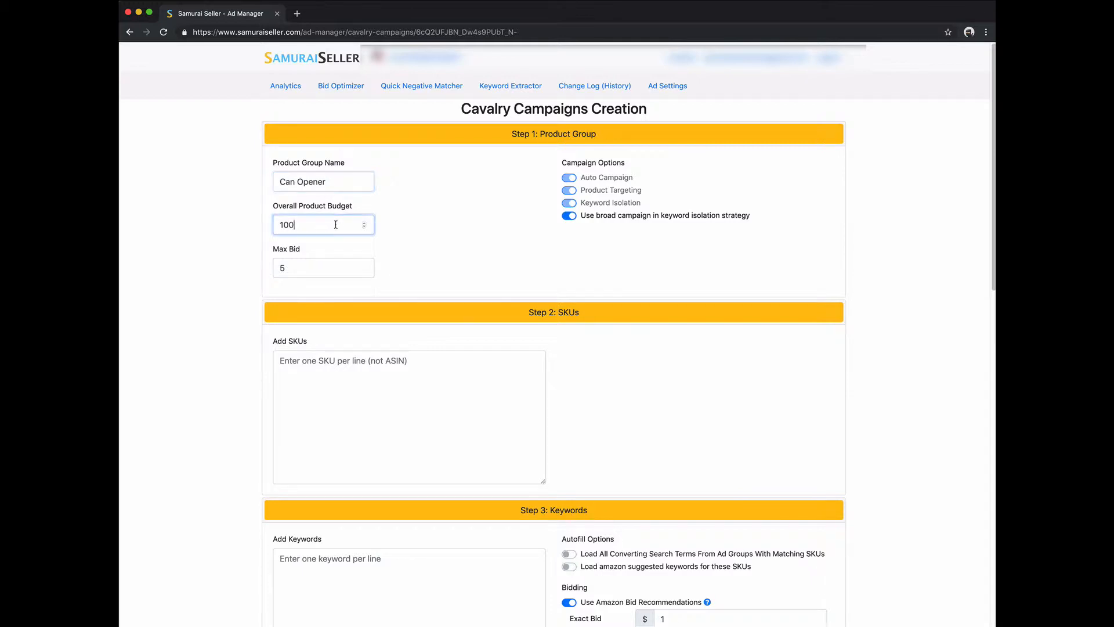
{"action": "left_click_drag", "start_coordinate": [338, 225], "coordinate": [259, 224]}
{"action": "type", "text": "25"}
{"action": "left_click_drag", "start_coordinate": [314, 223], "coordinate": [275, 222]}
{"action": "left_click", "coordinate": [309, 222]}
{"action": "left_click_drag", "start_coordinate": [342, 227], "coordinate": [234, 229]}
{"action": "left_click", "coordinate": [311, 225]}
{"action": "left_click_drag", "start_coordinate": [311, 224], "coordinate": [222, 228]}
{"action": "left_click", "coordinate": [304, 225]}
Set the product group's max bid to 3.50
{"action": "left_click", "coordinate": [314, 263]}
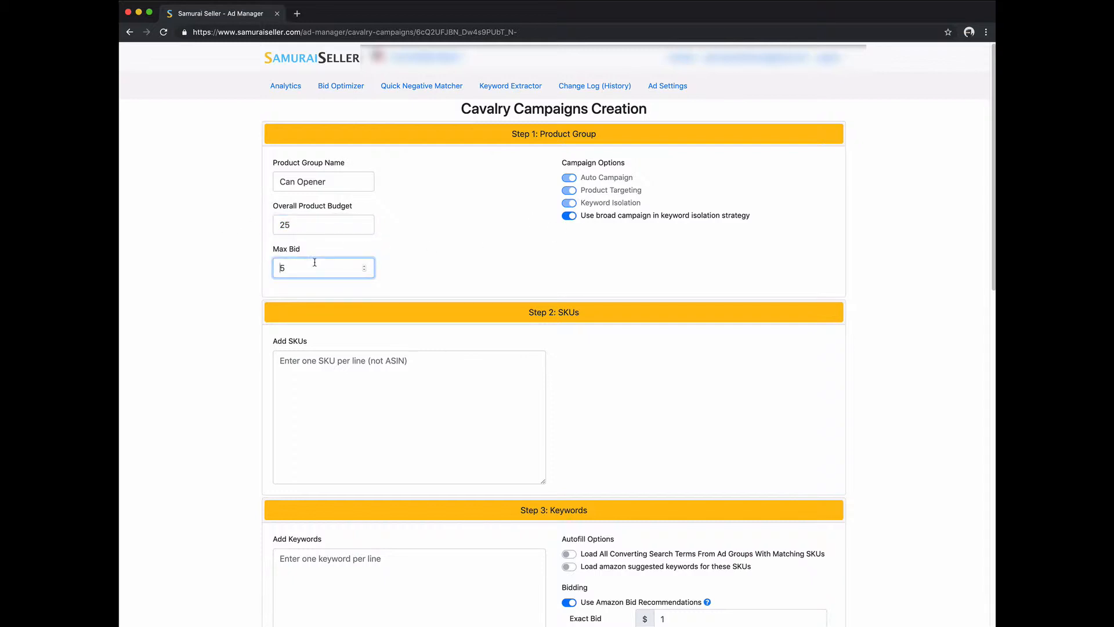
{"action": "left_click", "coordinate": [334, 180]}
{"action": "left_click_drag", "start_coordinate": [334, 180], "coordinate": [271, 182]}
{"action": "left_click", "coordinate": [333, 180]}
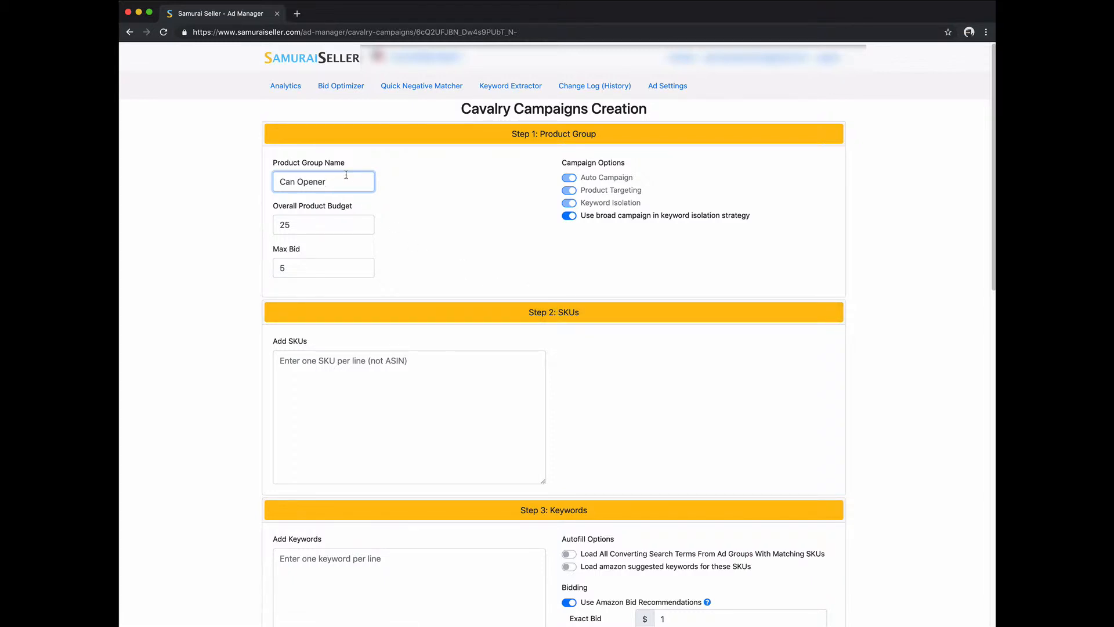
{"action": "left_click", "coordinate": [312, 267]}
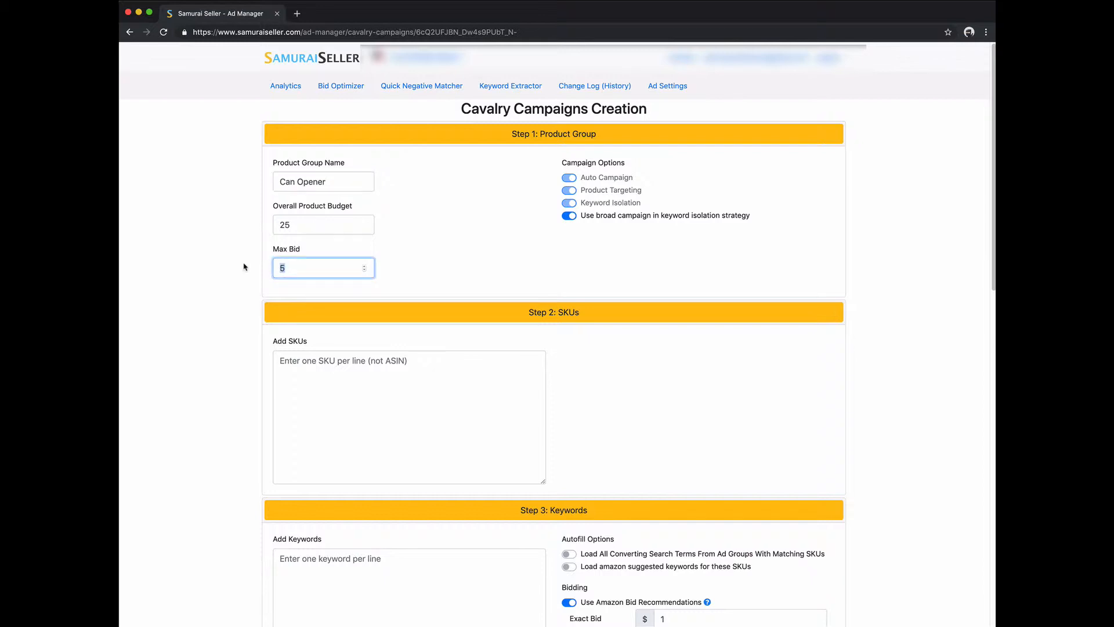
{"action": "left_click", "coordinate": [317, 267]}
{"action": "double_click", "coordinate": [298, 267]}
{"action": "type", "text": "3.50"}
{"action": "left_click", "coordinate": [336, 181]}
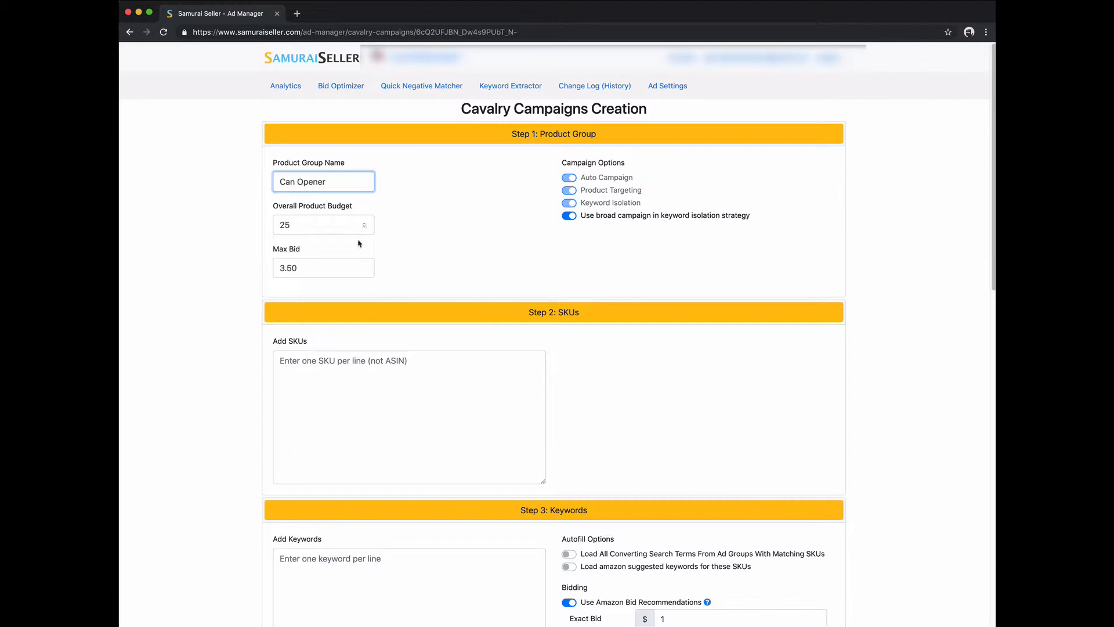
Change the product group's max bid to 2.5
{"action": "left_click", "coordinate": [317, 268]}
{"action": "key", "text": "super+a"}
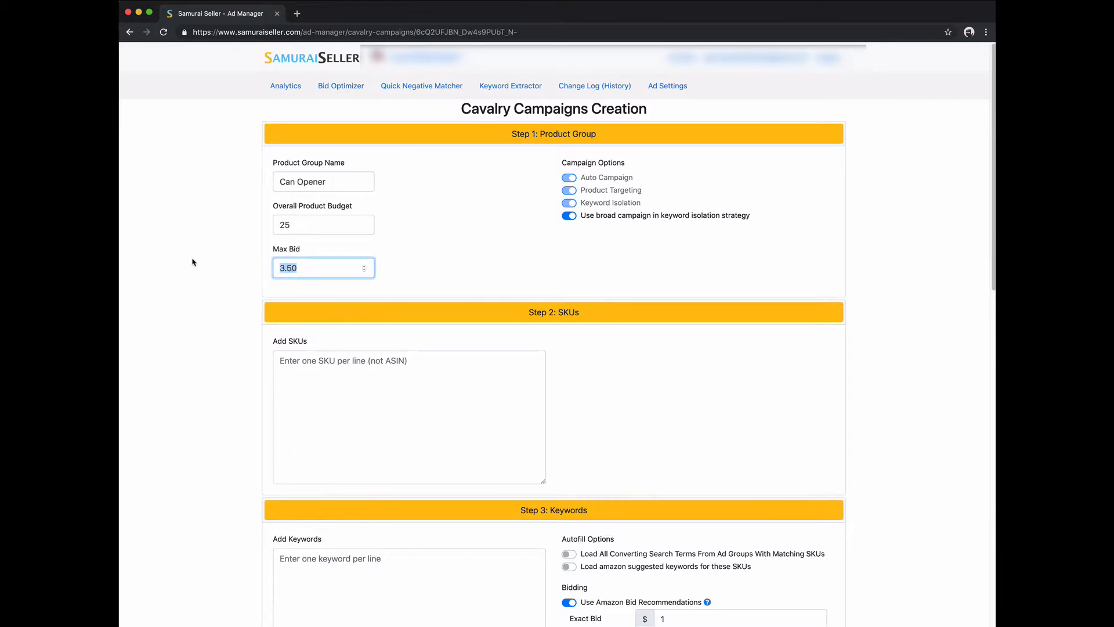
{"action": "type", "text": "2.5"}
{"action": "left_click", "coordinate": [573, 218]}
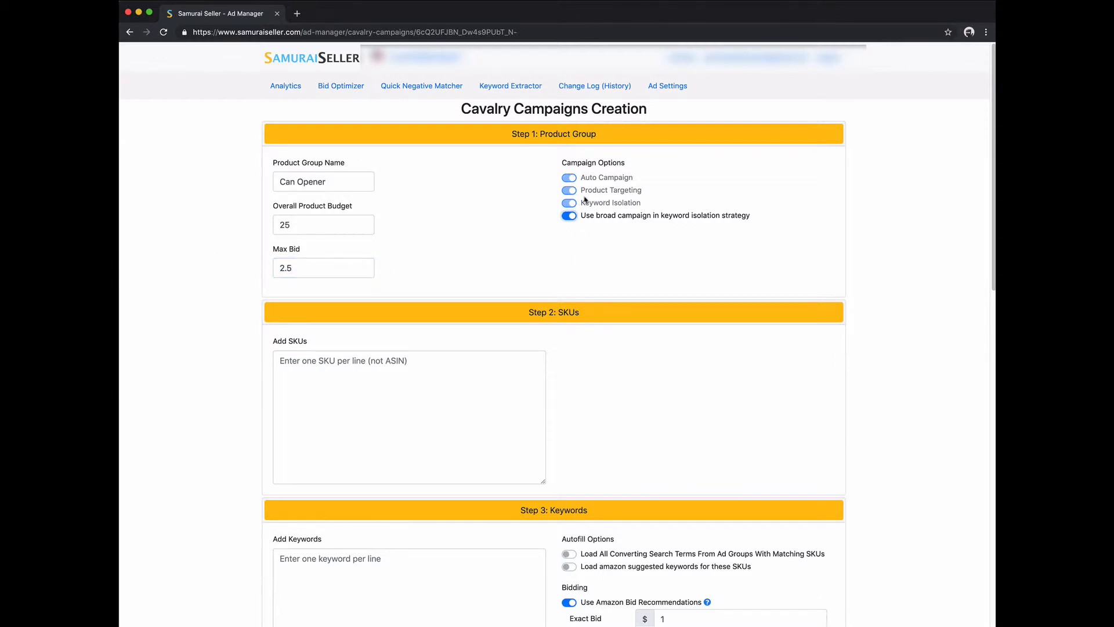
{"action": "left_click_drag", "start_coordinate": [579, 177], "coordinate": [582, 204]}
{"action": "left_click", "coordinate": [640, 199]}
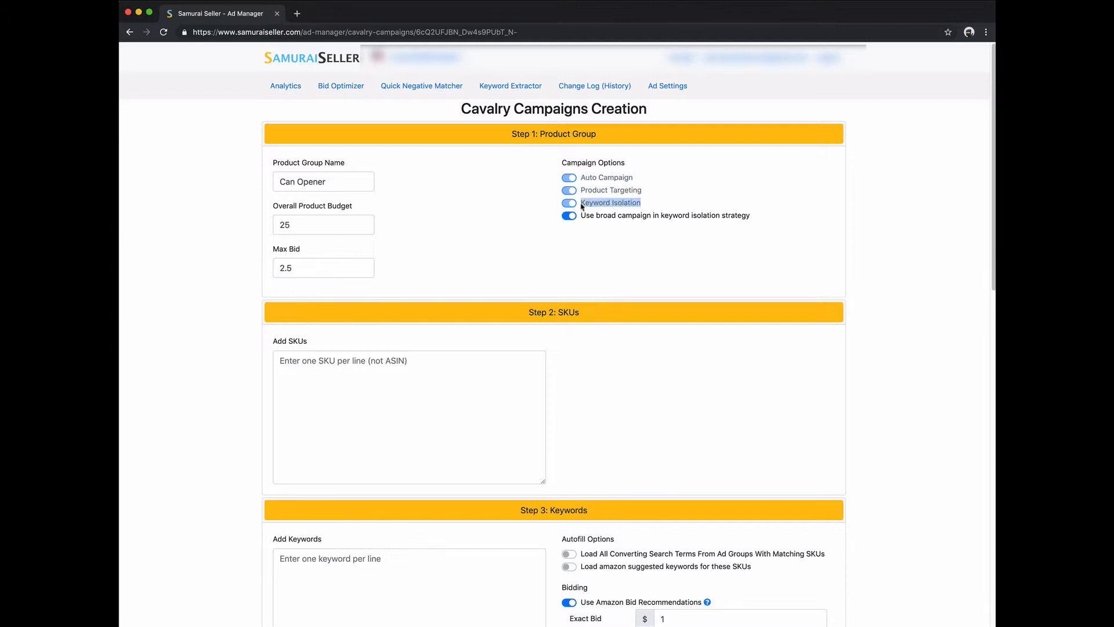
{"action": "left_click", "coordinate": [582, 205]}
Add the SKU CN-WAHU-MH7G to the campaign set
{"action": "scroll", "coordinate": [494, 249], "scroll_direction": "down", "scroll_amount": 1}
{"action": "left_click", "coordinate": [446, 335]}
{"action": "type", "text": "CN-WAHU-MH7G"}
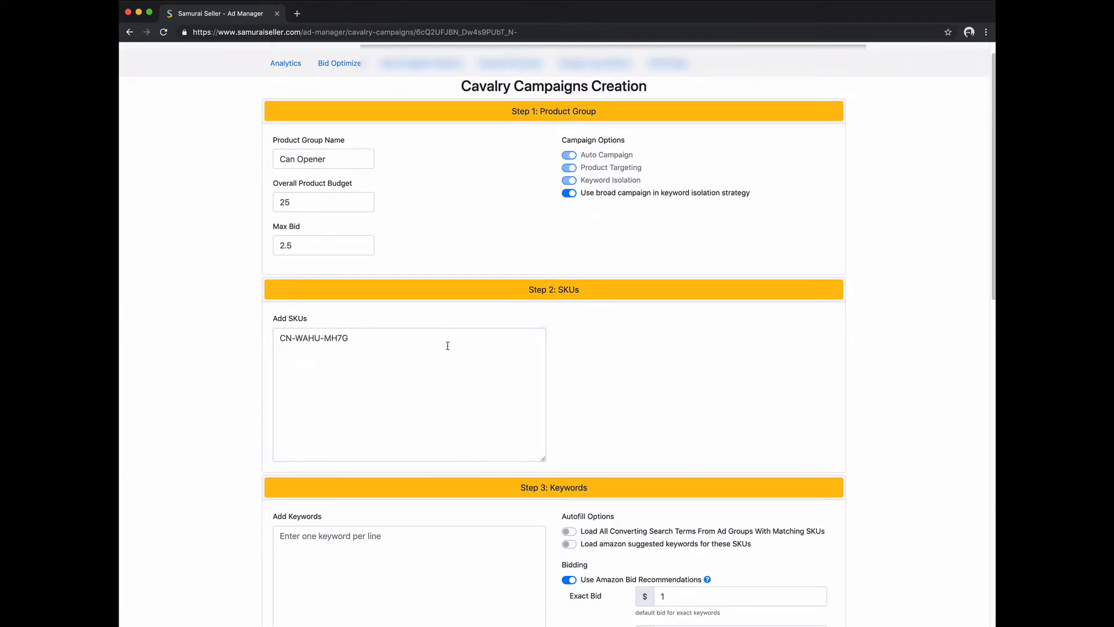
Autofill the keywords with all converting search terms from ad groups with matching SKUs, and delete the blank first line
{"action": "scroll", "coordinate": [593, 351], "scroll_direction": "down", "scroll_amount": 8}
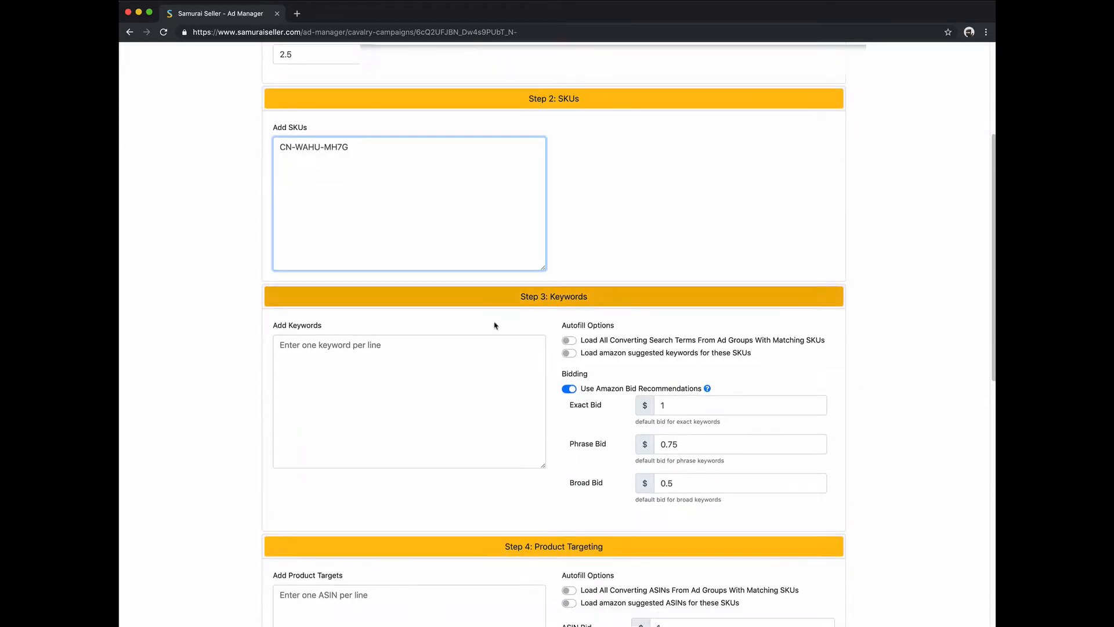
{"action": "left_click", "coordinate": [425, 373]}
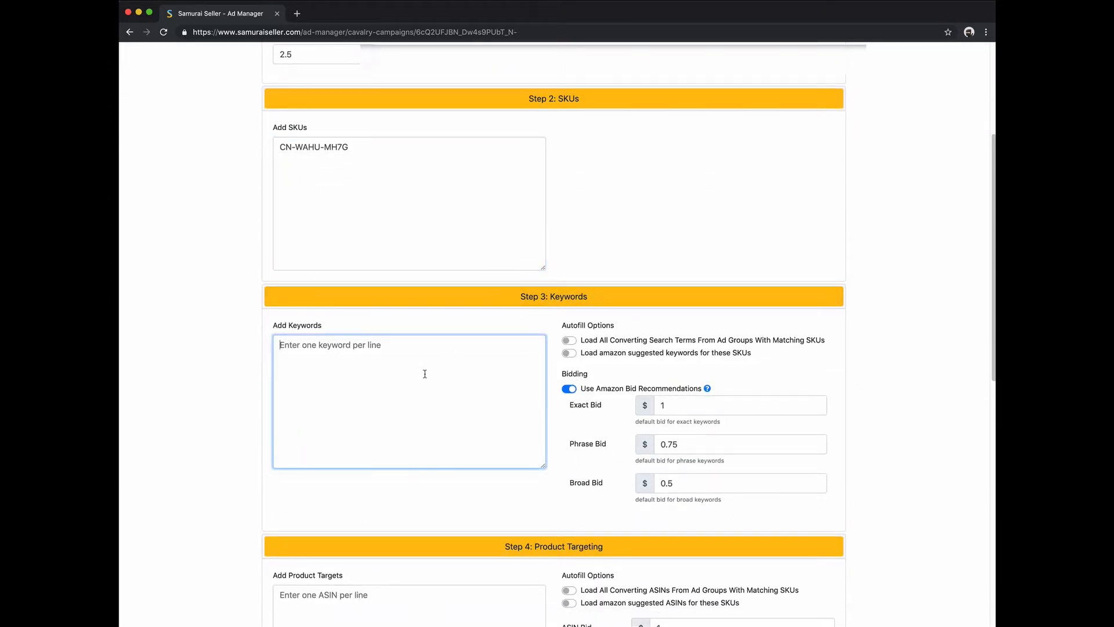
{"action": "left_click", "coordinate": [569, 340]}
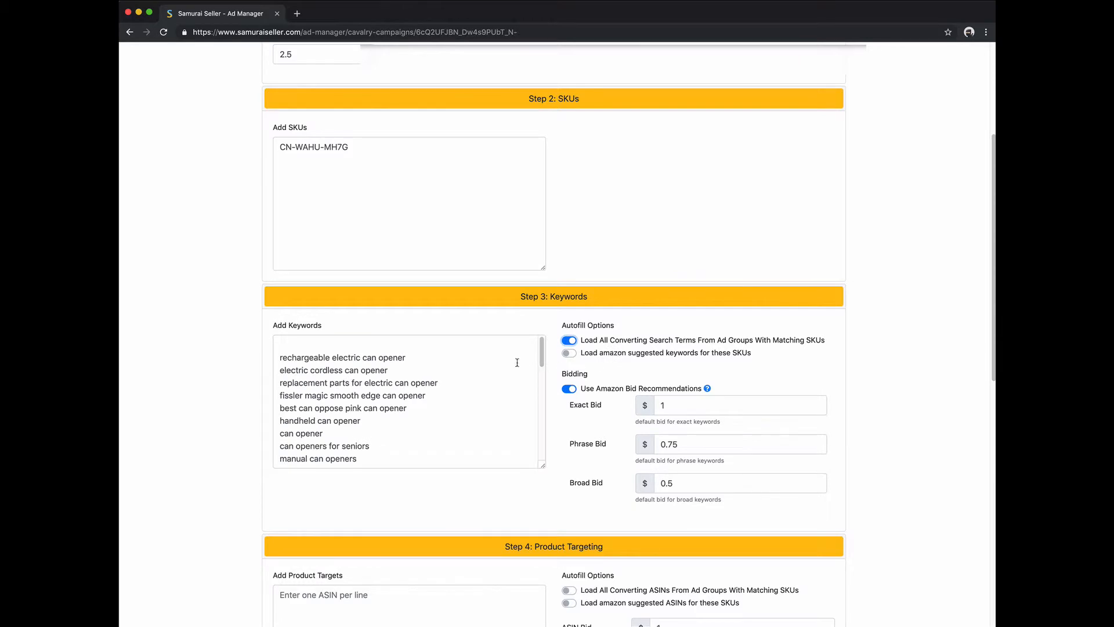
{"action": "scroll", "coordinate": [477, 375], "scroll_direction": "up", "scroll_amount": 1}
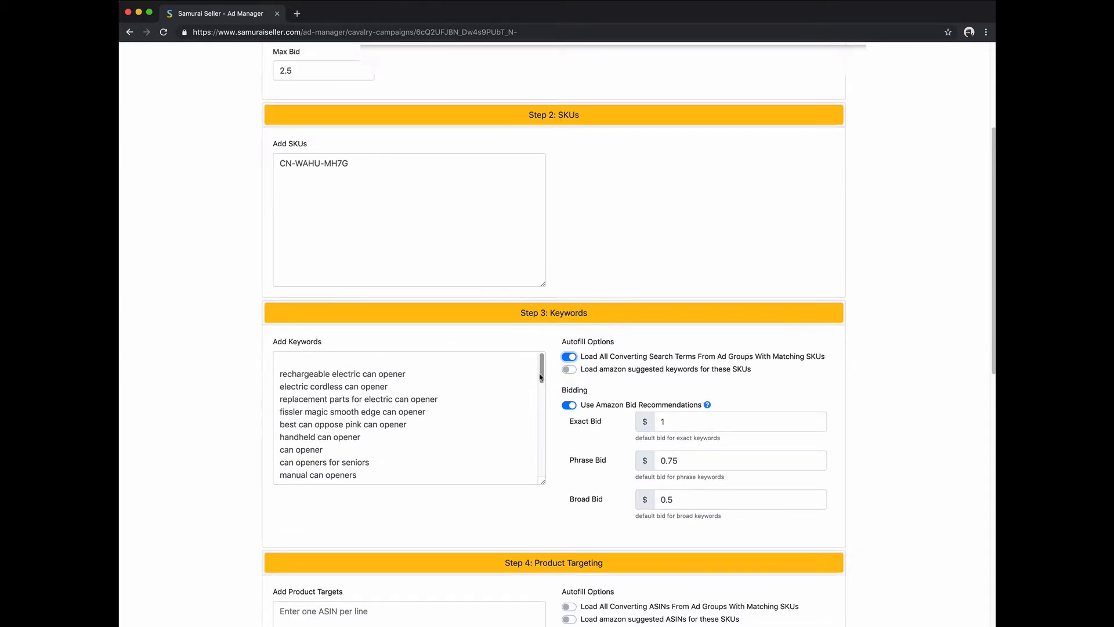
{"action": "left_click_drag", "start_coordinate": [542, 370], "coordinate": [542, 365]}
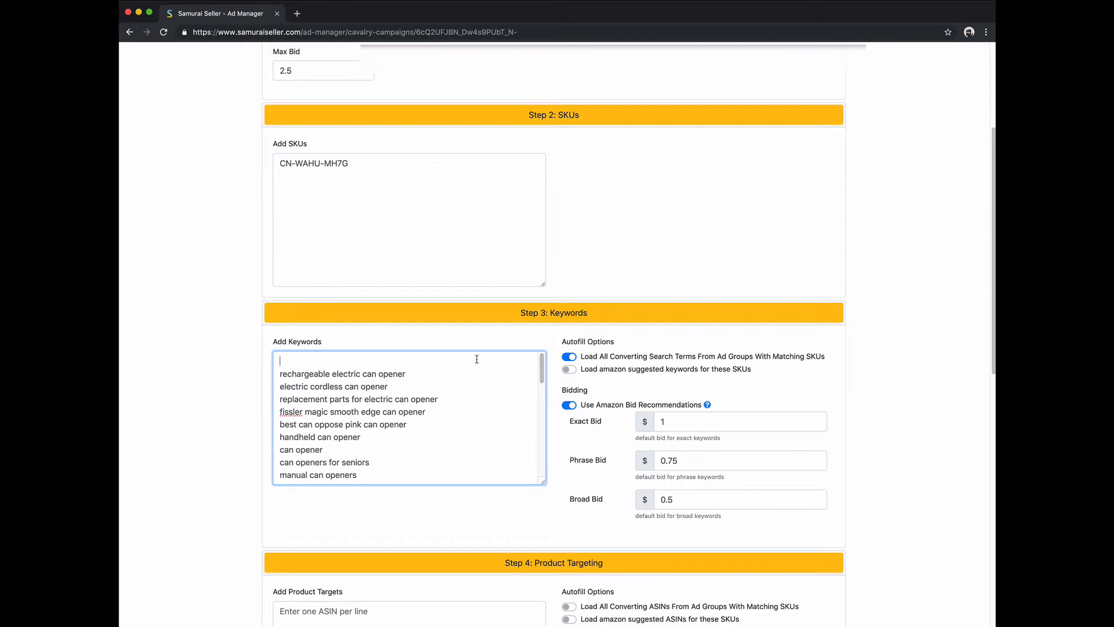
{"action": "key", "text": "Delete"}
Load the Amazon suggested keywords for the entered SKU, and turn that autofill option off again
{"action": "triple_click", "coordinate": [389, 173]}
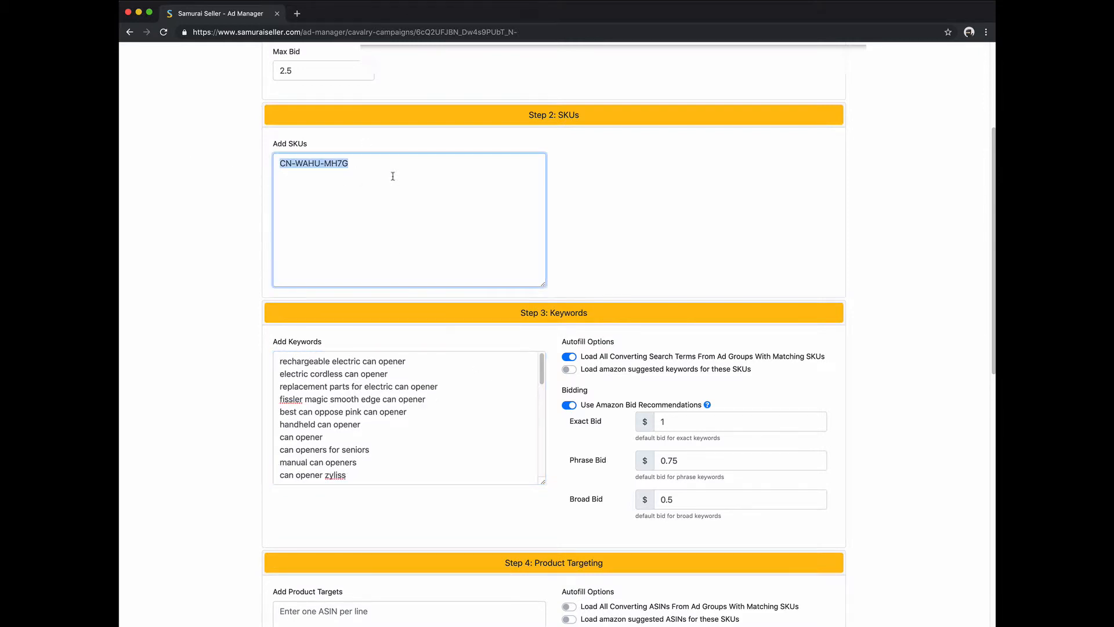
{"action": "left_click", "coordinate": [494, 286]}
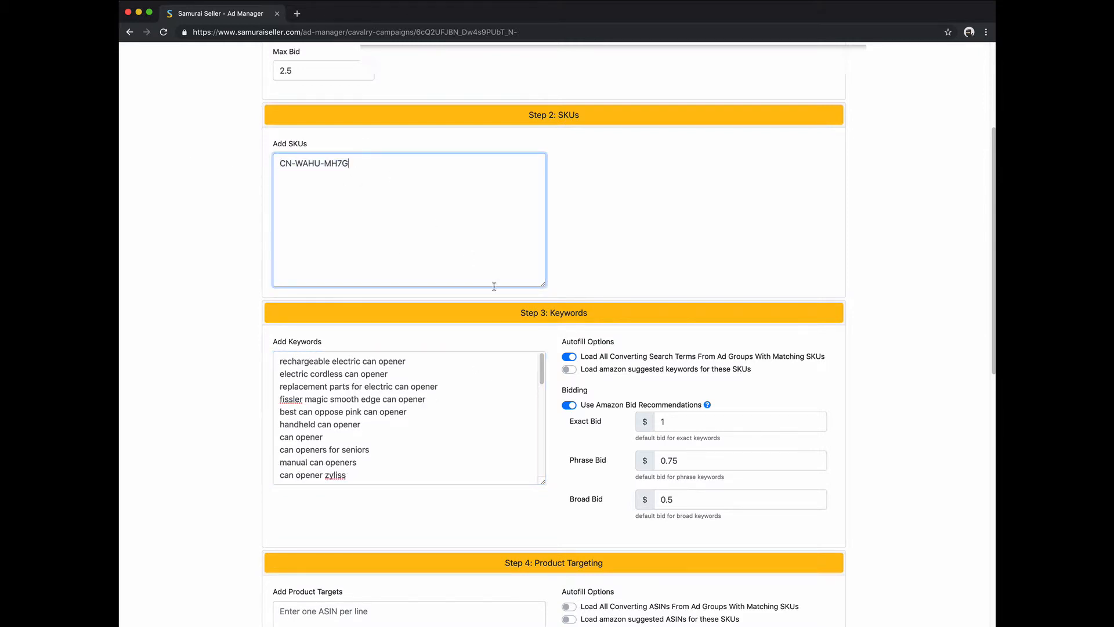
{"action": "left_click", "coordinate": [570, 371]}
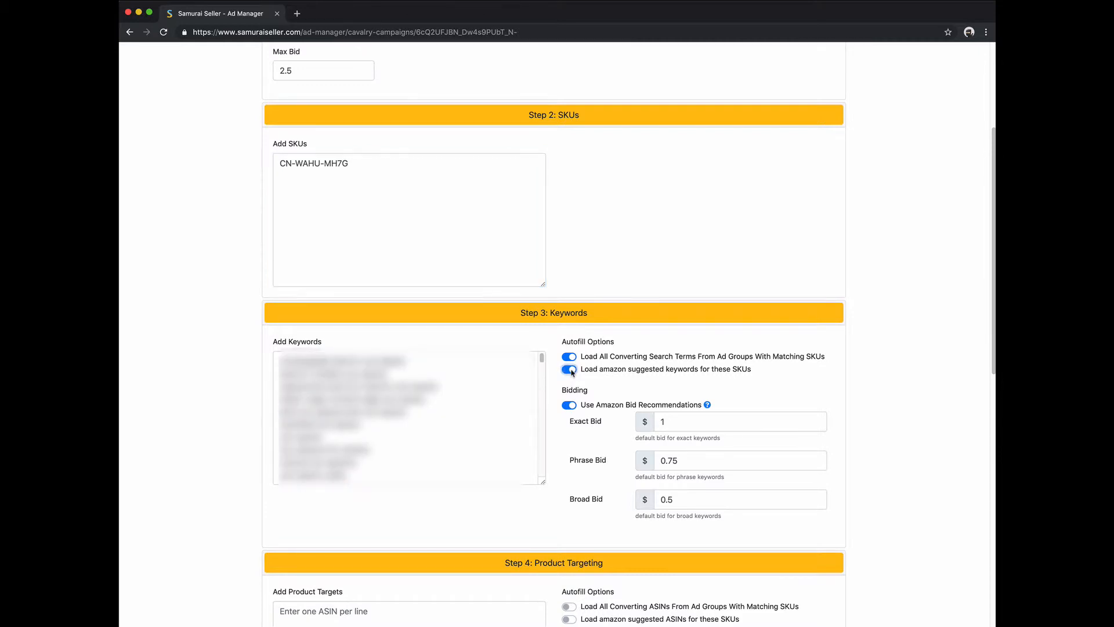
{"action": "left_click_drag", "start_coordinate": [540, 365], "coordinate": [535, 343]}
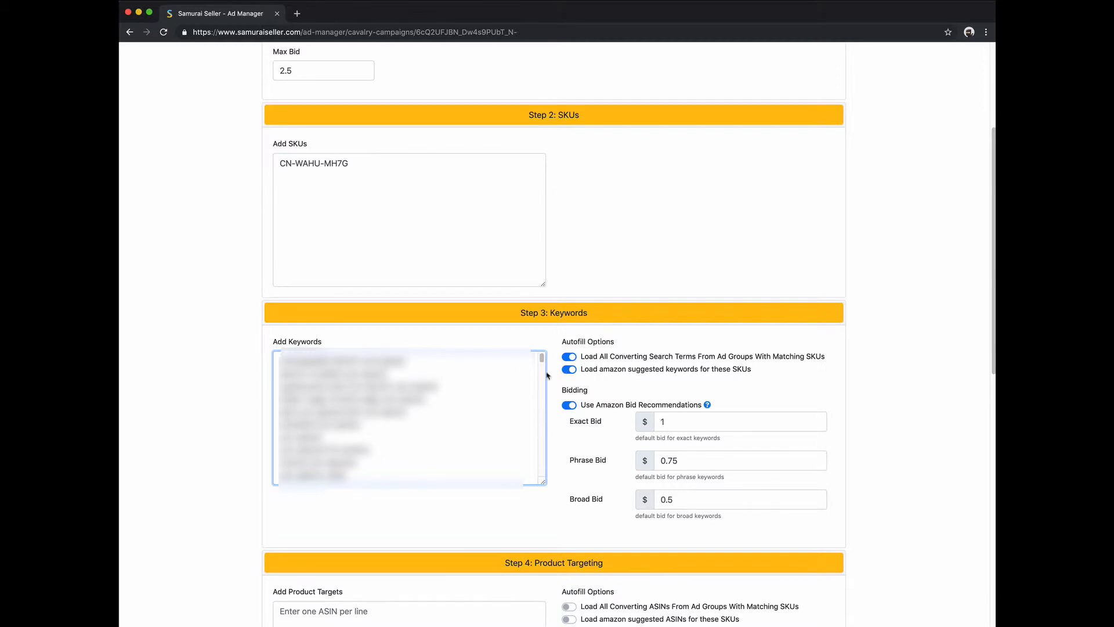
{"action": "scroll", "coordinate": [386, 236], "scroll_direction": "up", "scroll_amount": 2}
{"action": "left_click", "coordinate": [386, 236]}
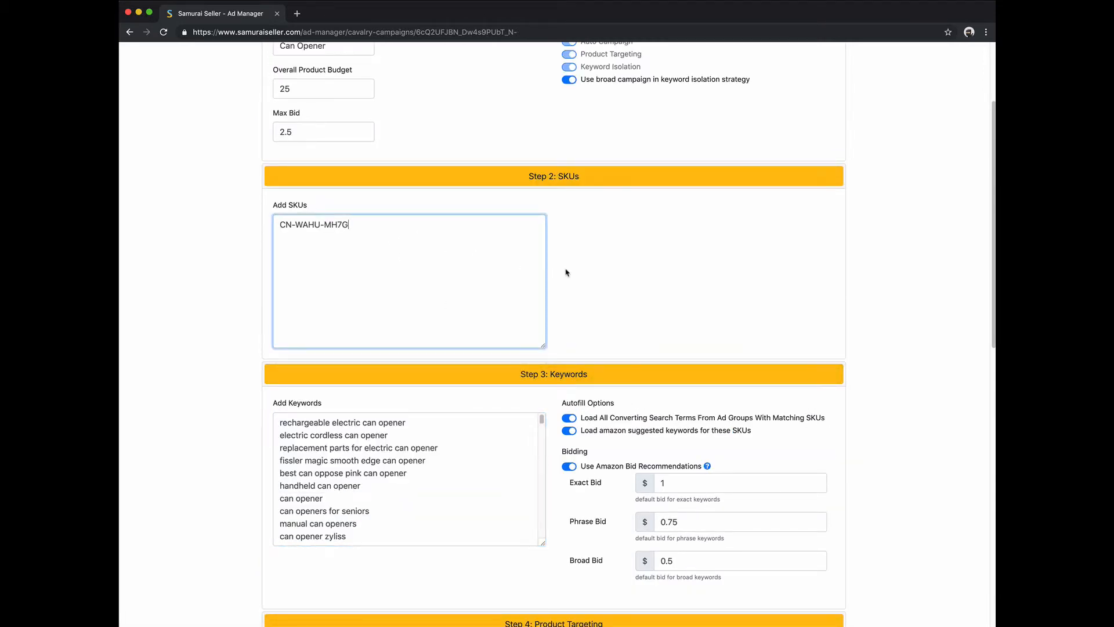
{"action": "scroll", "coordinate": [639, 287], "scroll_direction": "down", "scroll_amount": 1}
{"action": "scroll", "coordinate": [619, 269], "scroll_direction": "down", "scroll_amount": 1}
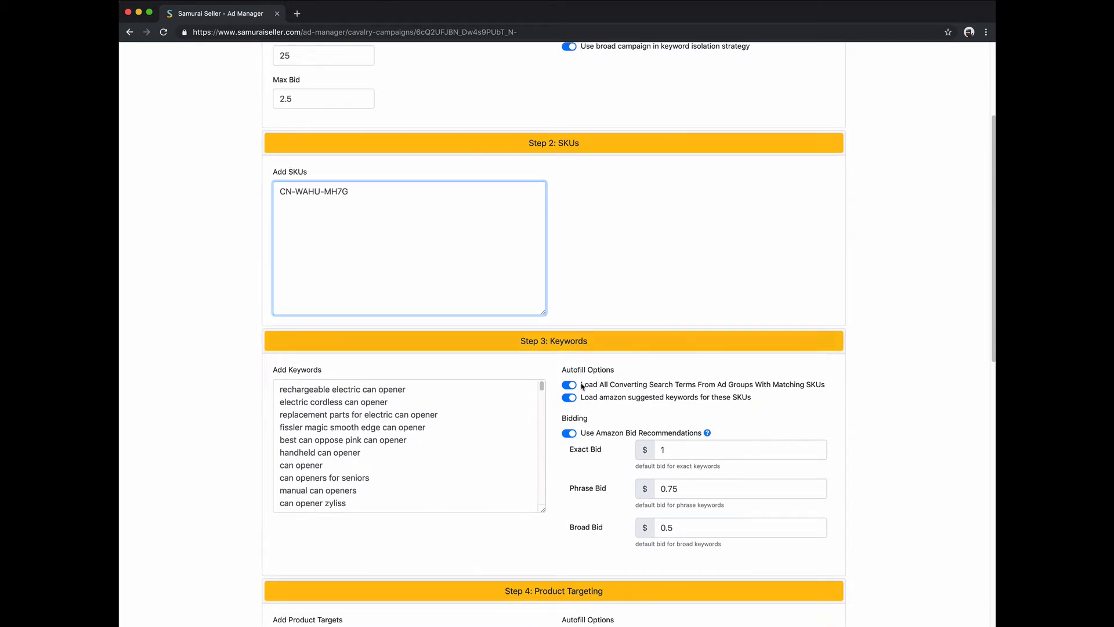
{"action": "left_click", "coordinate": [572, 398]}
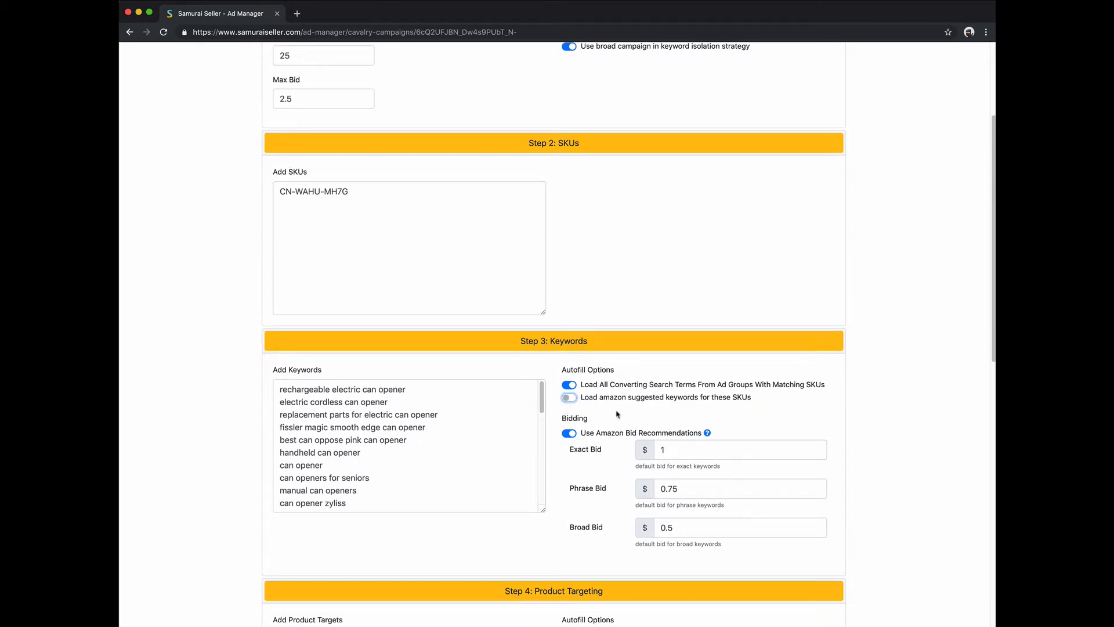
{"action": "left_click_drag", "start_coordinate": [541, 405], "coordinate": [542, 399]}
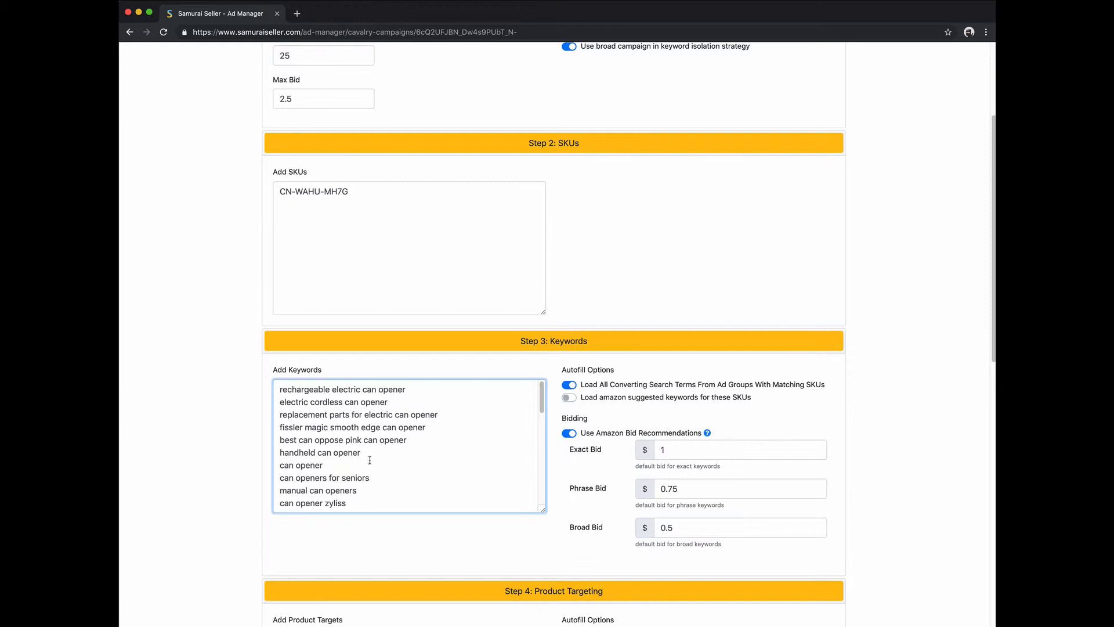
Set the default exact bid to 1.25 with Amazon bid recommendations disabled, and re-enable the recommendations
{"action": "scroll", "coordinate": [656, 357], "scroll_direction": "down", "scroll_amount": 2}
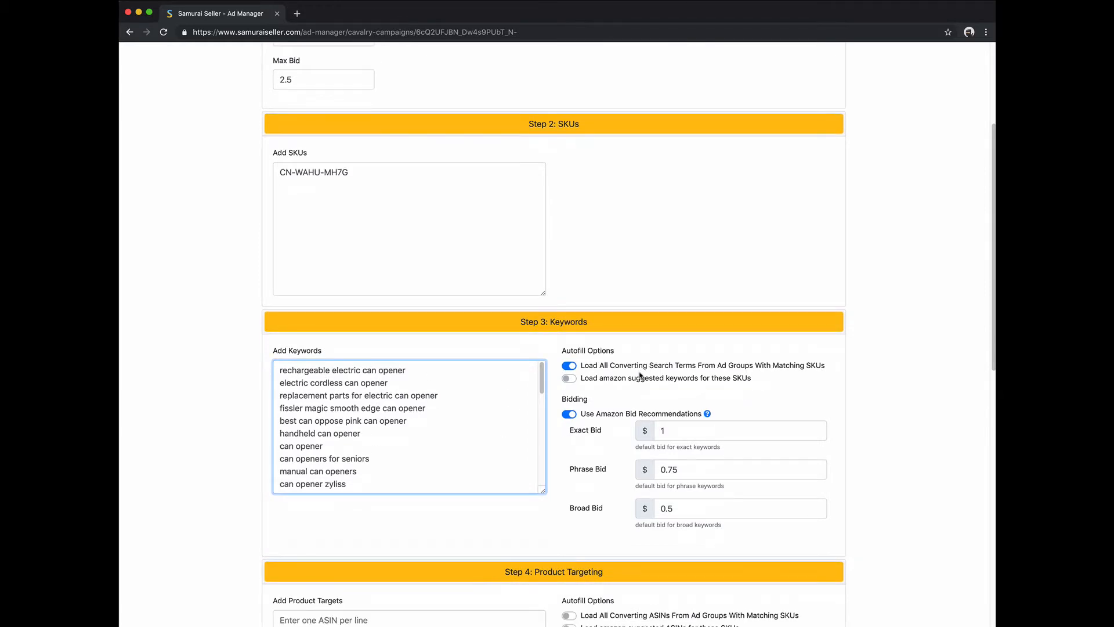
{"action": "scroll", "coordinate": [616, 394], "scroll_direction": "down", "scroll_amount": 1}
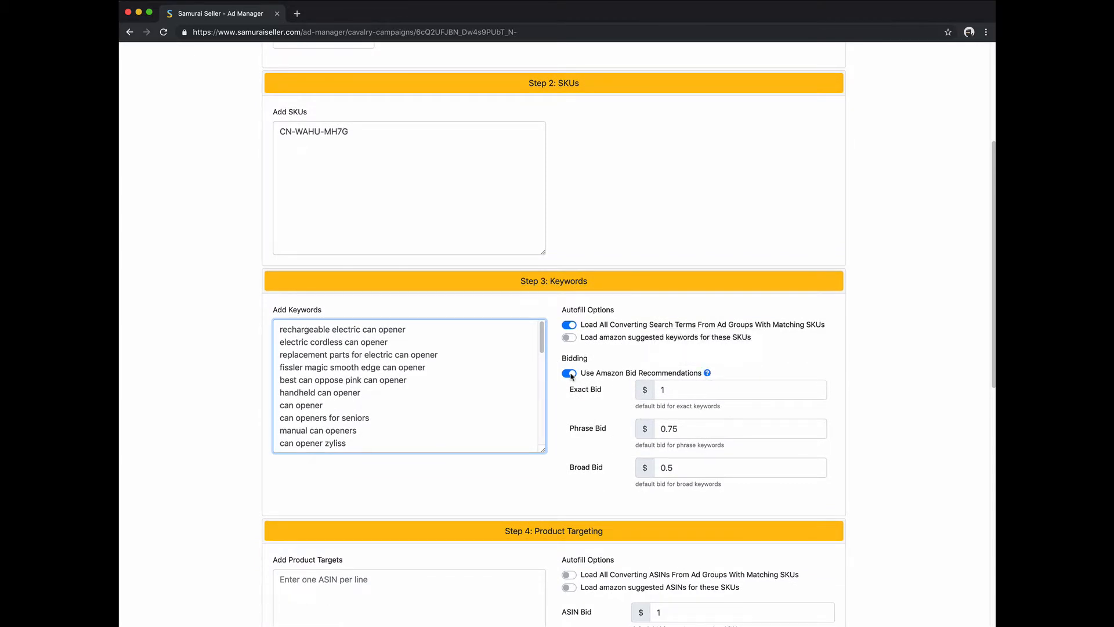
{"action": "left_click", "coordinate": [653, 389]}
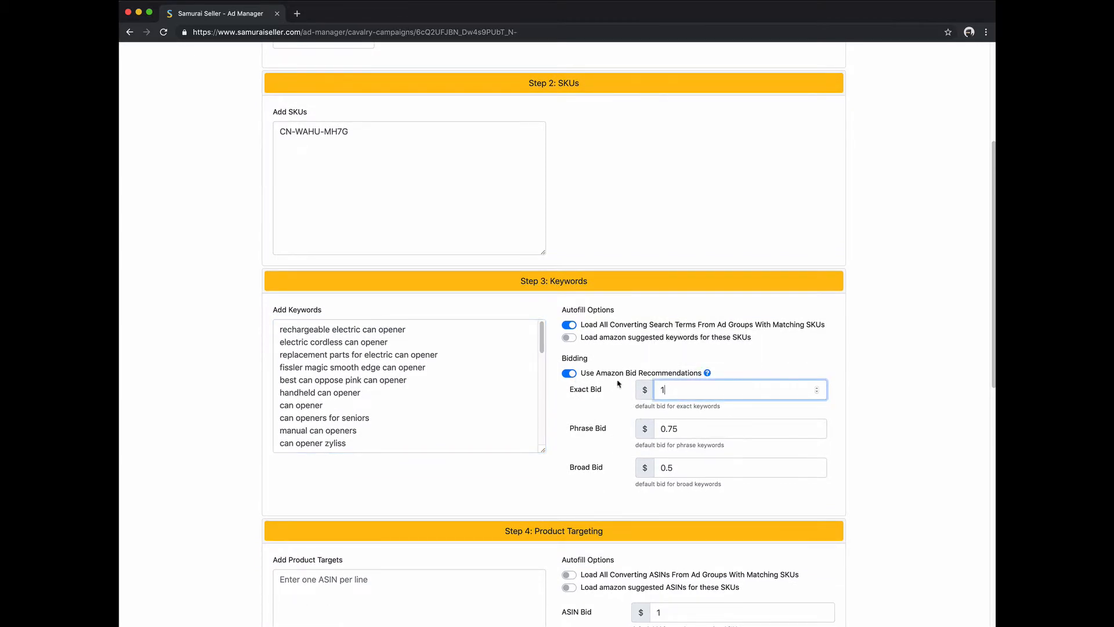
{"action": "left_click", "coordinate": [569, 374]}
{"action": "left_click", "coordinate": [683, 390]}
{"action": "left_click_drag", "start_coordinate": [683, 390], "coordinate": [624, 392]}
{"action": "type", "text": "1.25"}
{"action": "left_click", "coordinate": [570, 373]}
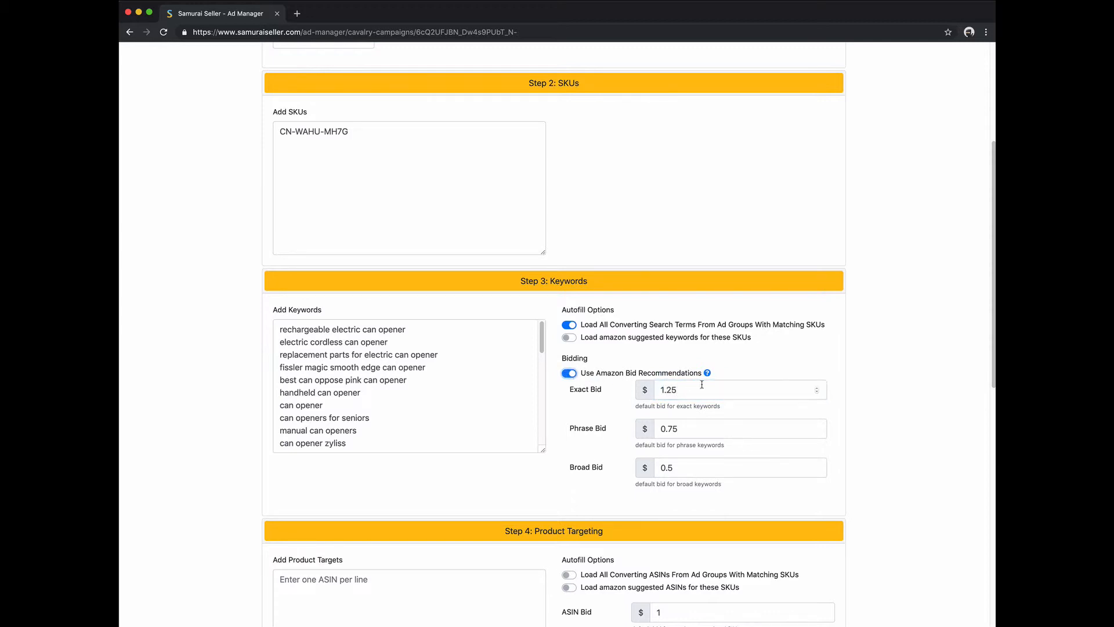
Review the default exact, phrase and broad keyword bids
{"action": "left_click", "coordinate": [703, 388]}
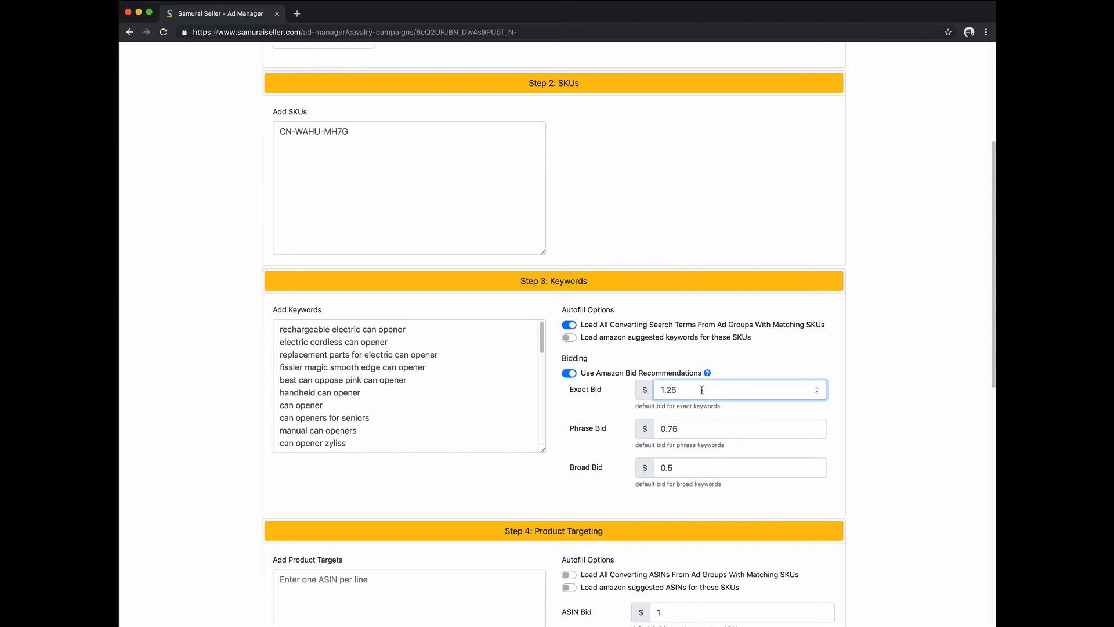
{"action": "left_click_drag", "start_coordinate": [692, 389], "coordinate": [661, 389]}
{"action": "left_click", "coordinate": [701, 390]}
{"action": "left_click", "coordinate": [702, 432]}
{"action": "left_click", "coordinate": [695, 472]}
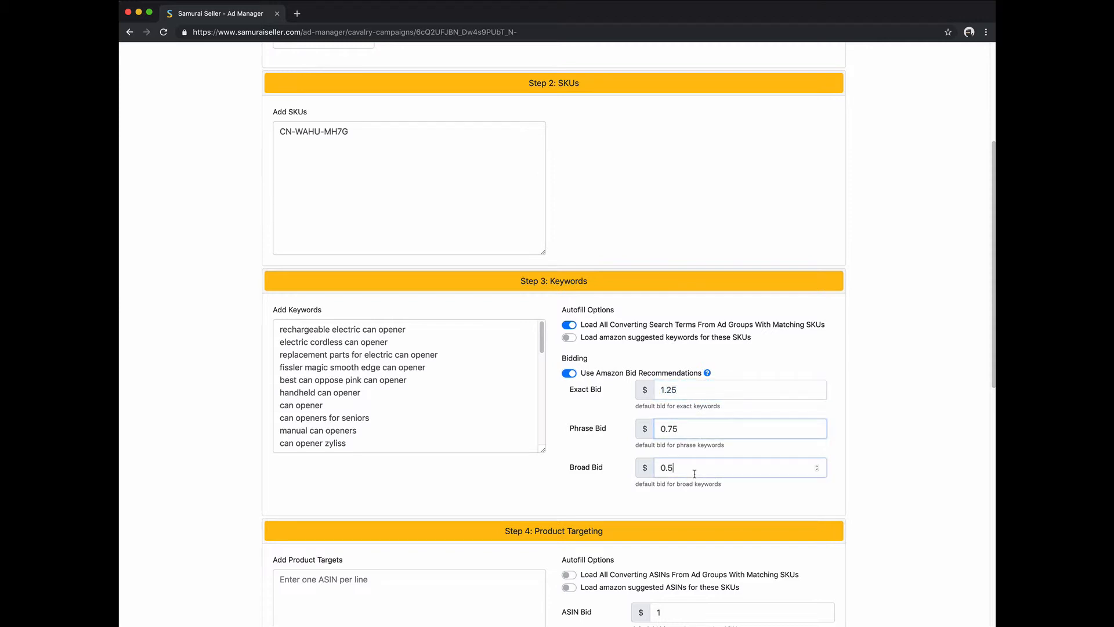
{"action": "left_click", "coordinate": [686, 392]}
{"action": "left_click", "coordinate": [693, 429]}
{"action": "scroll", "coordinate": [700, 432], "scroll_direction": "down", "scroll_amount": 1}
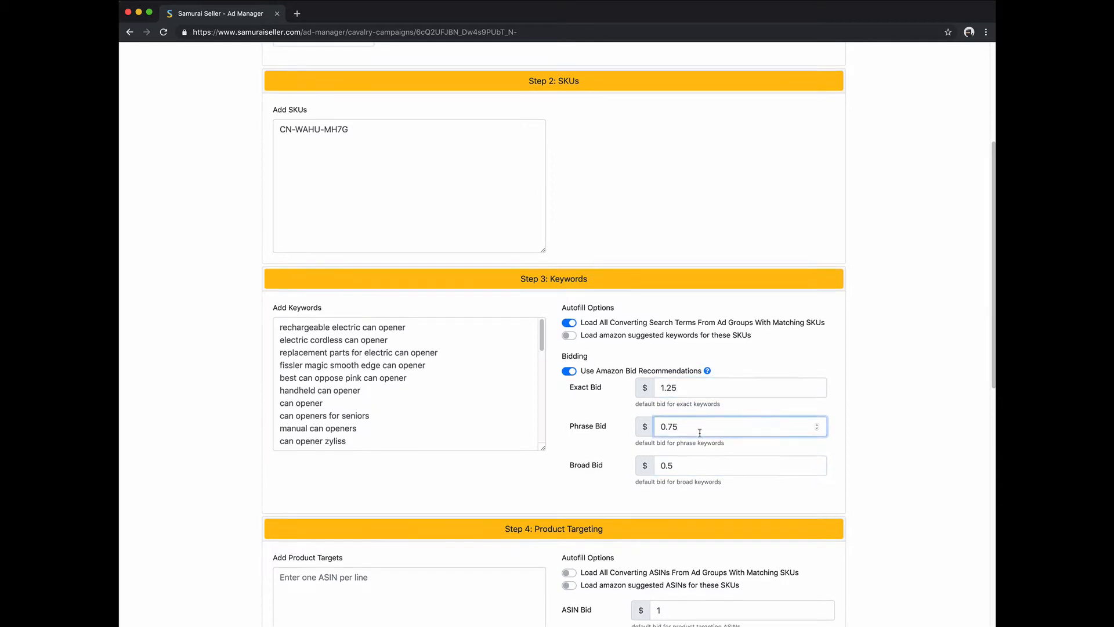
{"action": "left_click", "coordinate": [698, 463]}
Try to autofill the product targets with all converting ASINs from ad groups with matching SKUs
{"action": "scroll", "coordinate": [695, 464], "scroll_direction": "down", "scroll_amount": 3}
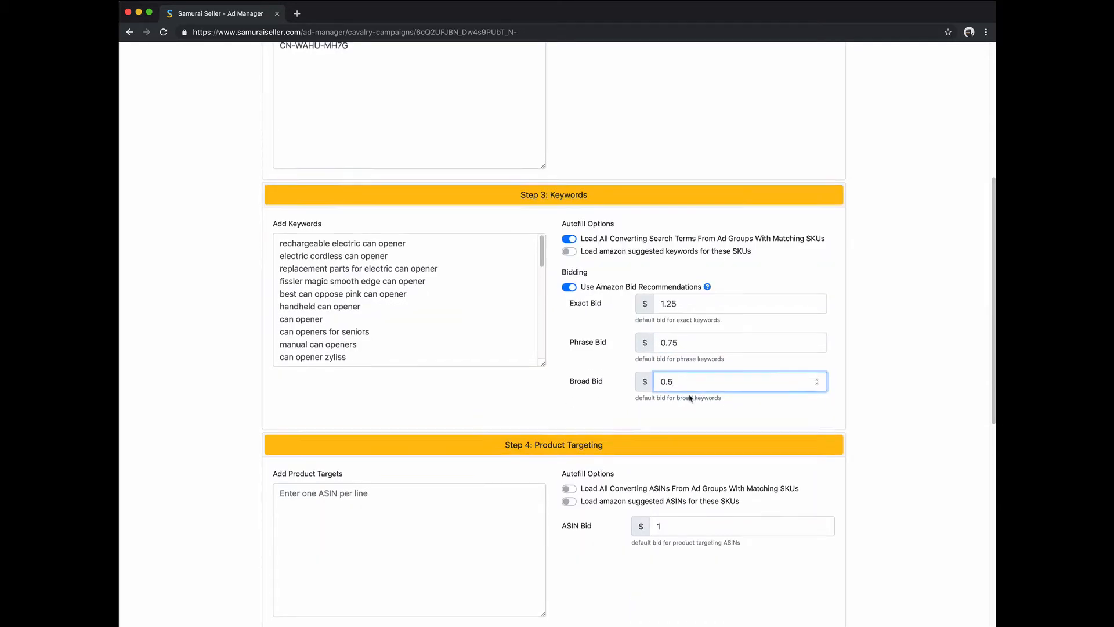
{"action": "scroll", "coordinate": [525, 423], "scroll_direction": "down", "scroll_amount": 3}
{"action": "left_click", "coordinate": [522, 400]}
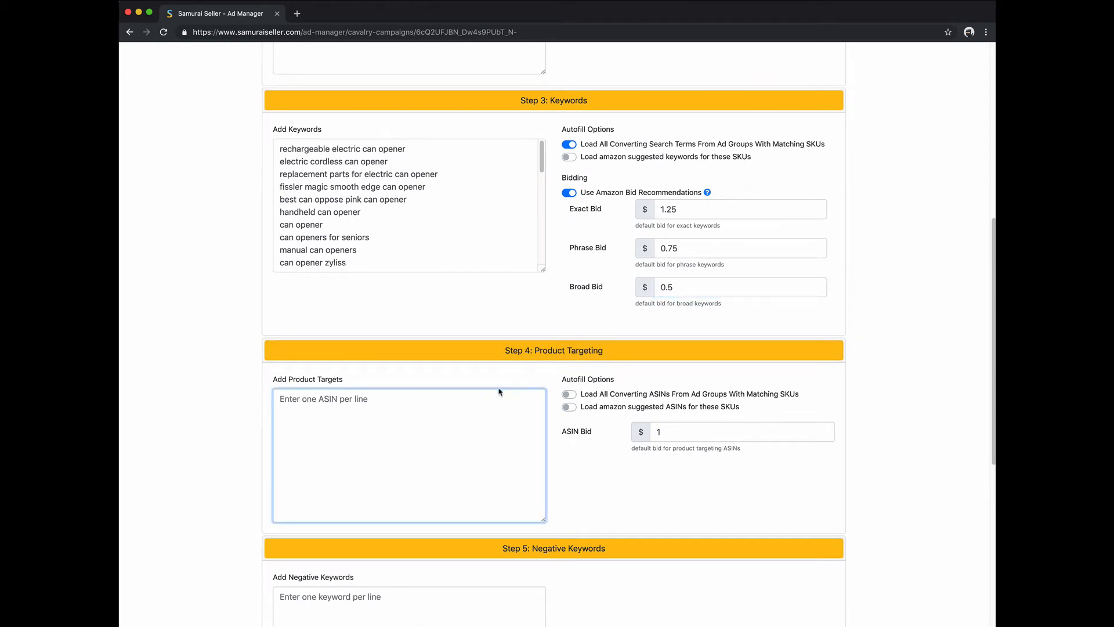
{"action": "scroll", "coordinate": [498, 392], "scroll_direction": "down", "scroll_amount": 1}
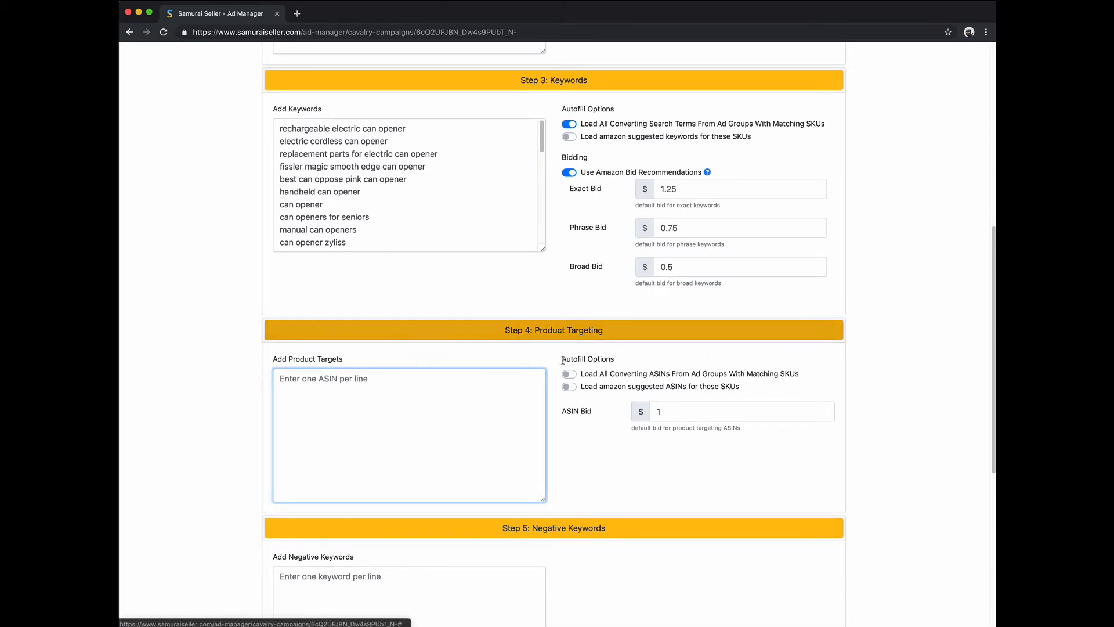
{"action": "scroll", "coordinate": [561, 386], "scroll_direction": "down", "scroll_amount": 1}
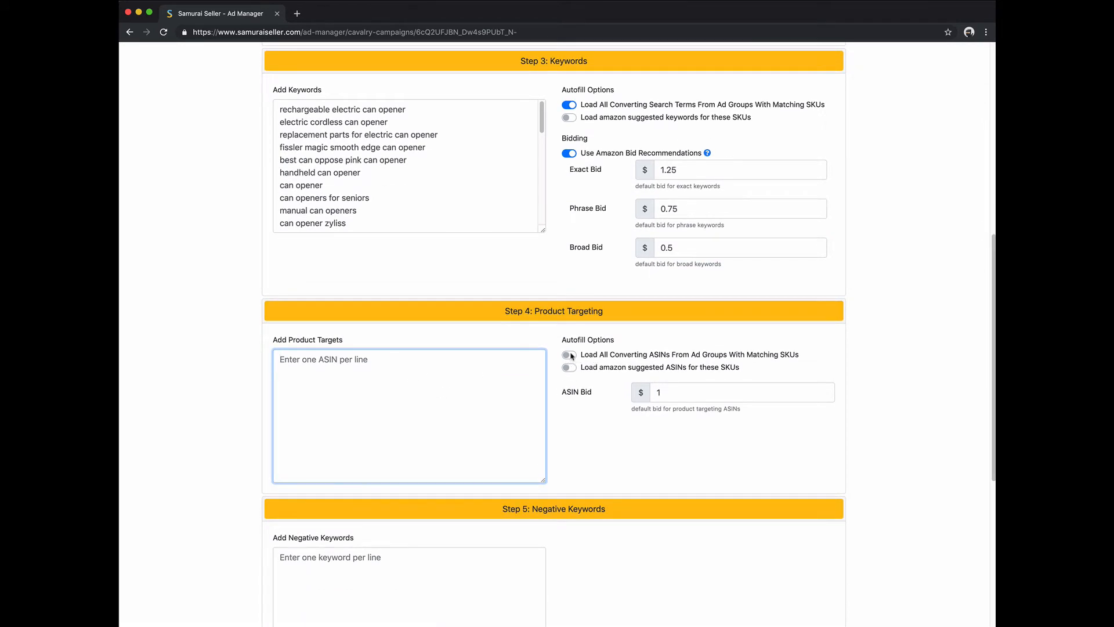
{"action": "left_click", "coordinate": [570, 355]}
{"action": "left_click", "coordinate": [571, 355]}
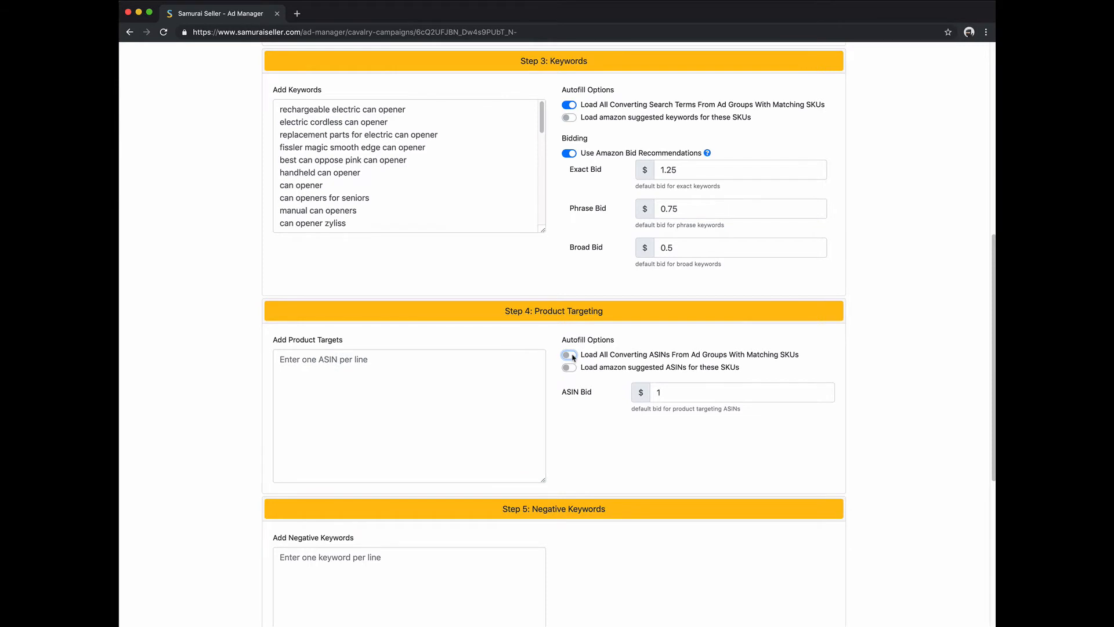
{"action": "left_click", "coordinate": [571, 356]}
Load the Amazon suggested ASINs for the entered SKU as product targets, and delete the blank first line
{"action": "left_click", "coordinate": [570, 370]}
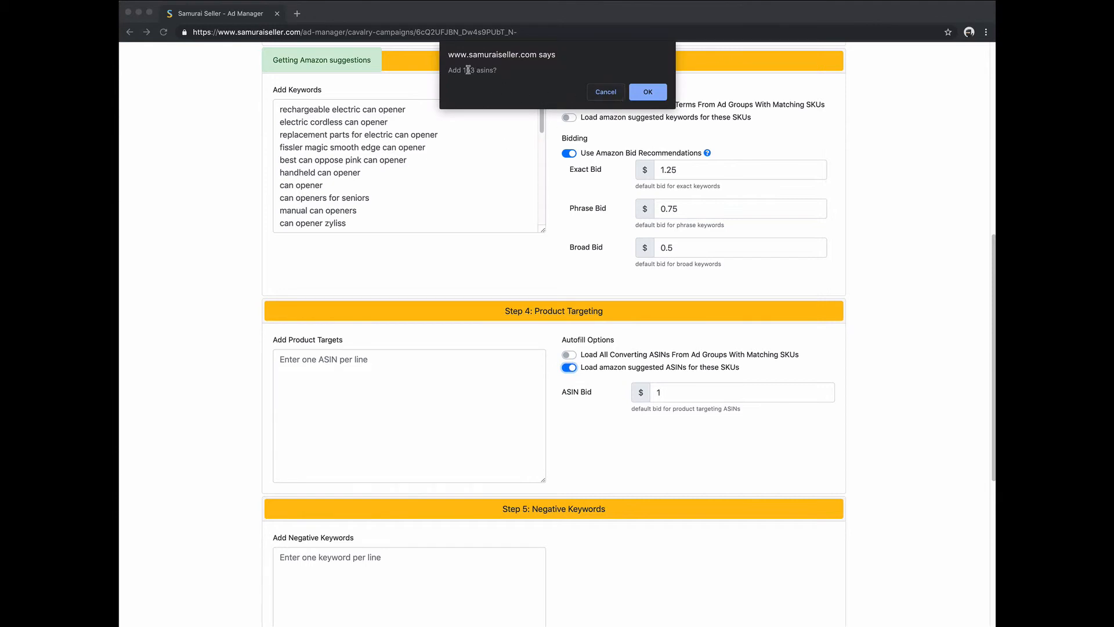
{"action": "double_click", "coordinate": [470, 70]}
{"action": "left_click", "coordinate": [652, 95]}
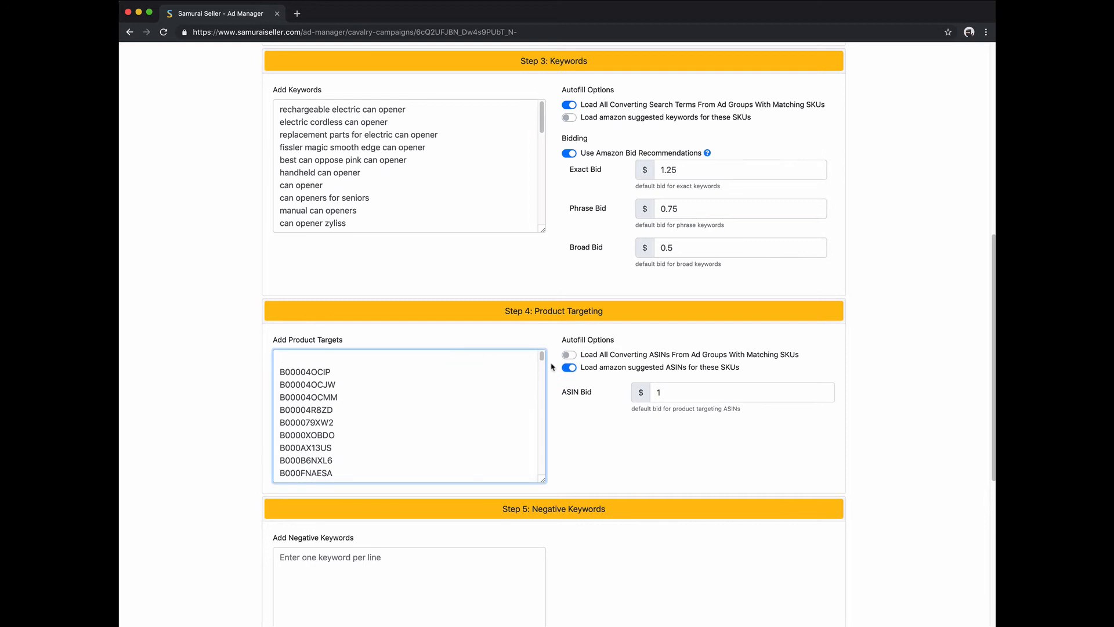
{"action": "key", "text": "Delete"}
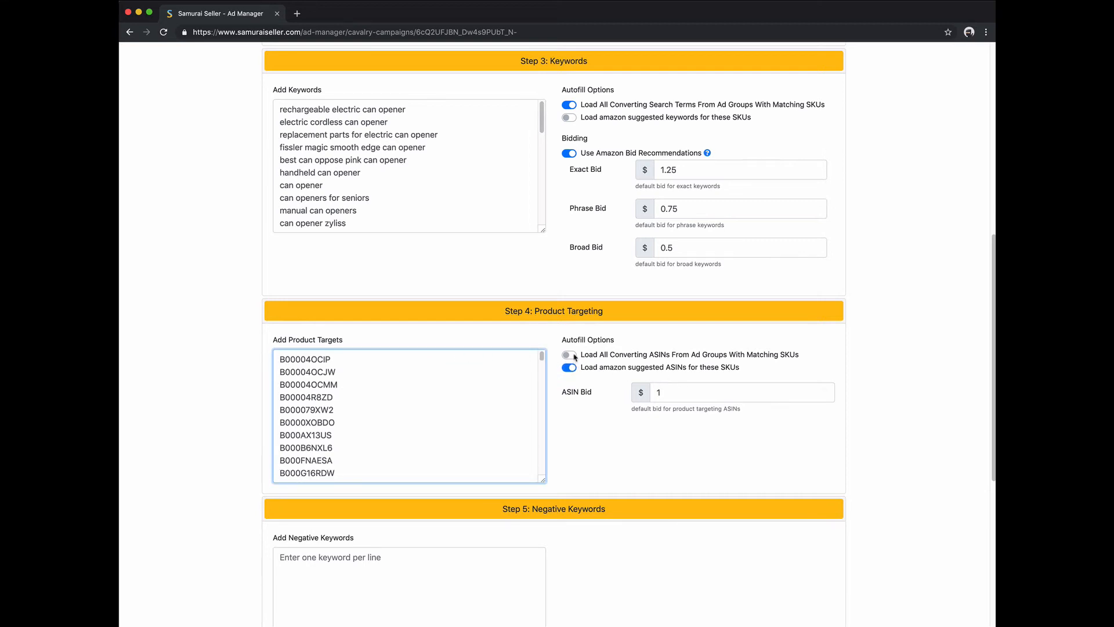
Review the default ASIN bid for product targeting
{"action": "scroll", "coordinate": [655, 375], "scroll_direction": "down", "scroll_amount": 2}
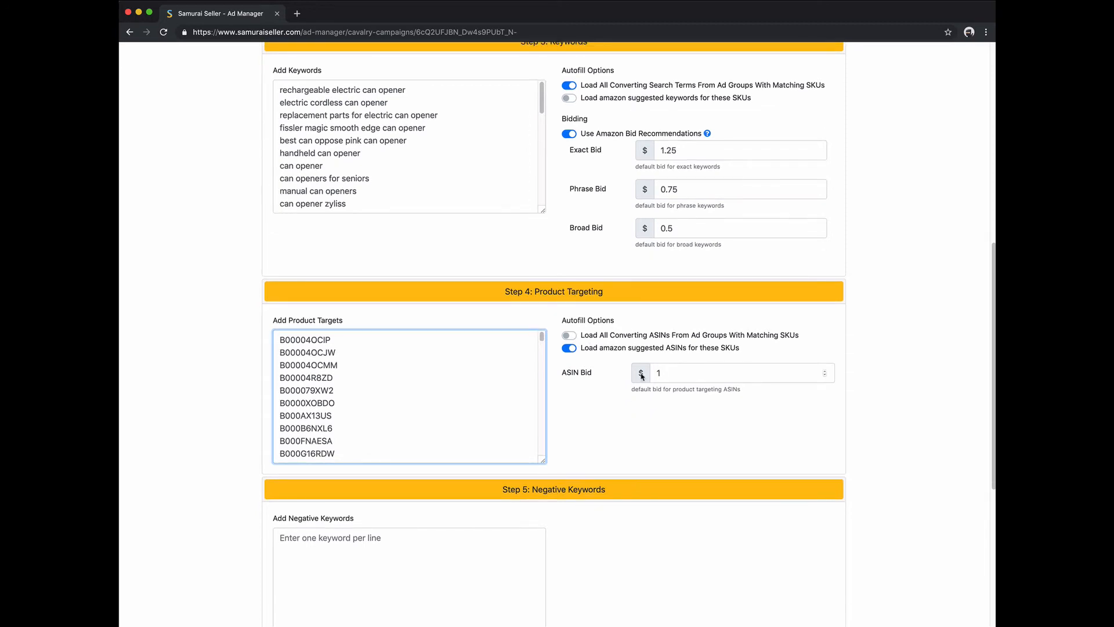
{"action": "left_click", "coordinate": [662, 327]}
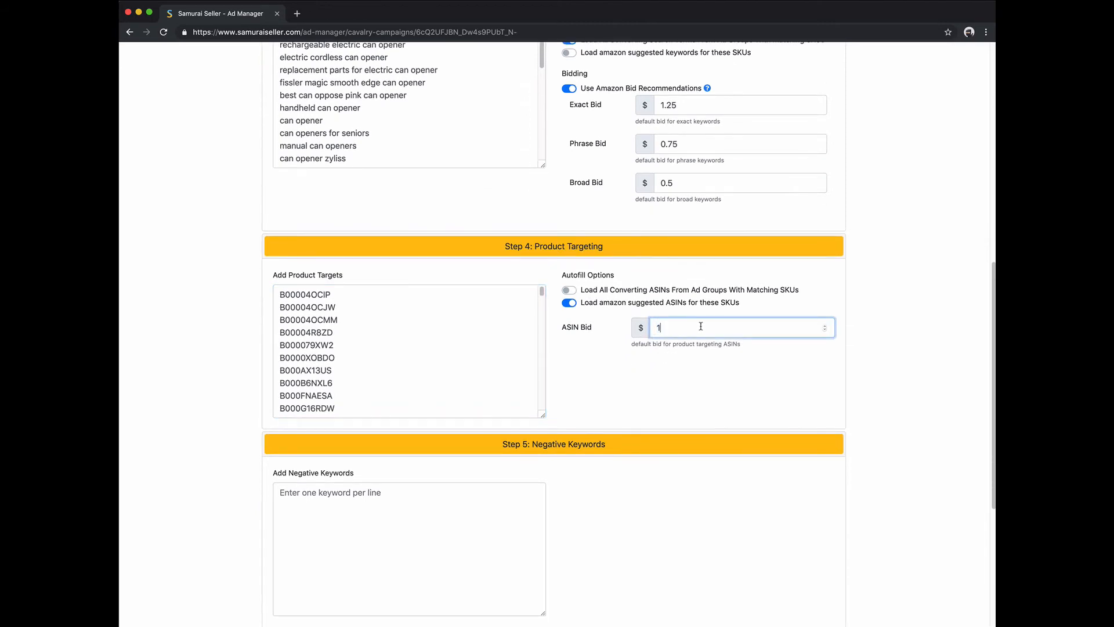
{"action": "double_click", "coordinate": [667, 326]}
{"action": "left_click", "coordinate": [688, 323]}
{"action": "scroll", "coordinate": [654, 375], "scroll_direction": "down", "scroll_amount": 3}
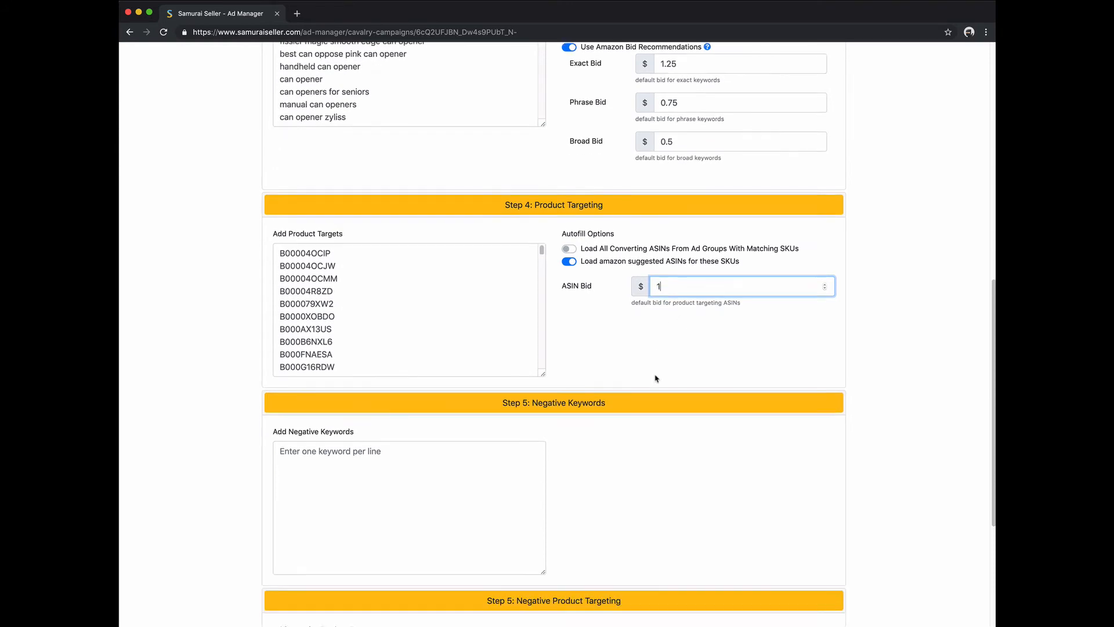
Examine the optional negative keywords and negative product targets fields, and look over the list of product targets
{"action": "left_click", "coordinate": [481, 393]}
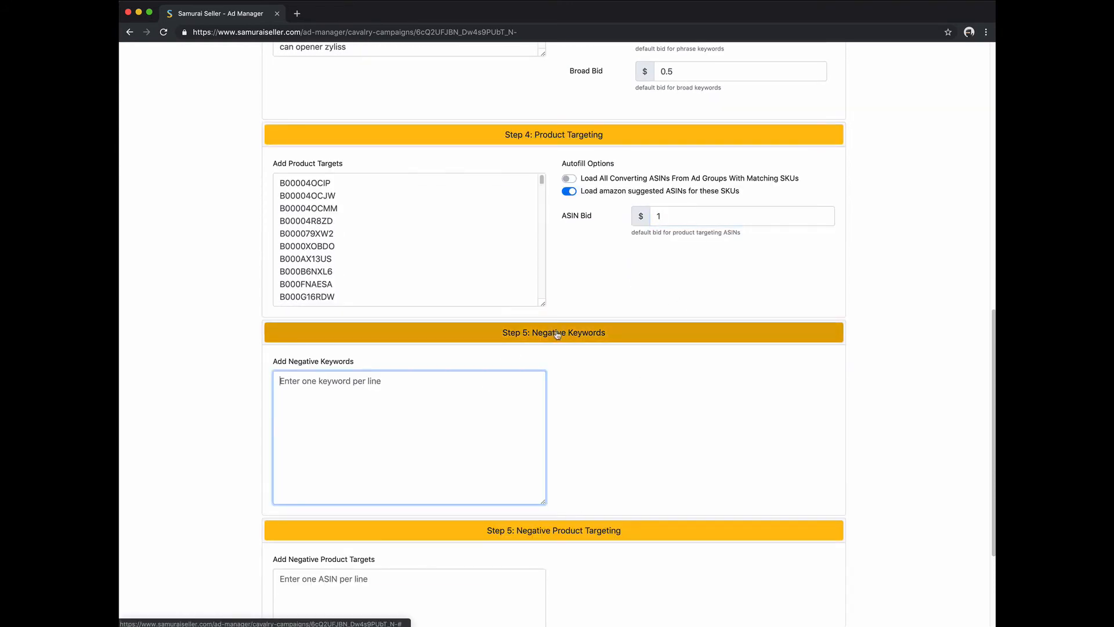
{"action": "scroll", "coordinate": [522, 373], "scroll_direction": "down", "scroll_amount": 1}
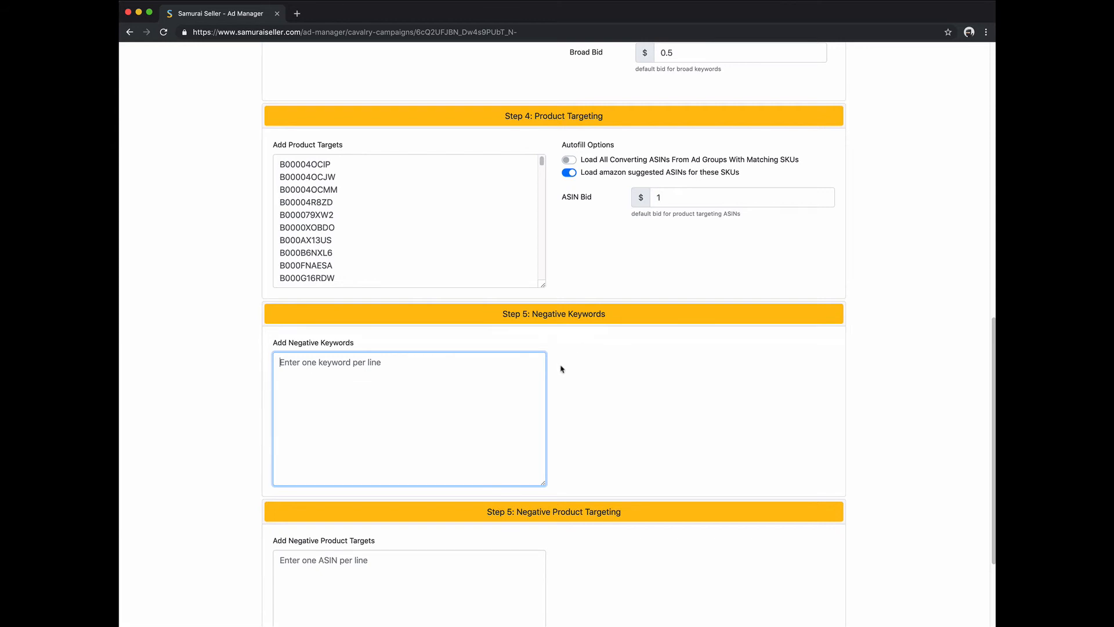
{"action": "scroll", "coordinate": [637, 367], "scroll_direction": "down", "scroll_amount": 5}
{"action": "left_click", "coordinate": [478, 439]}
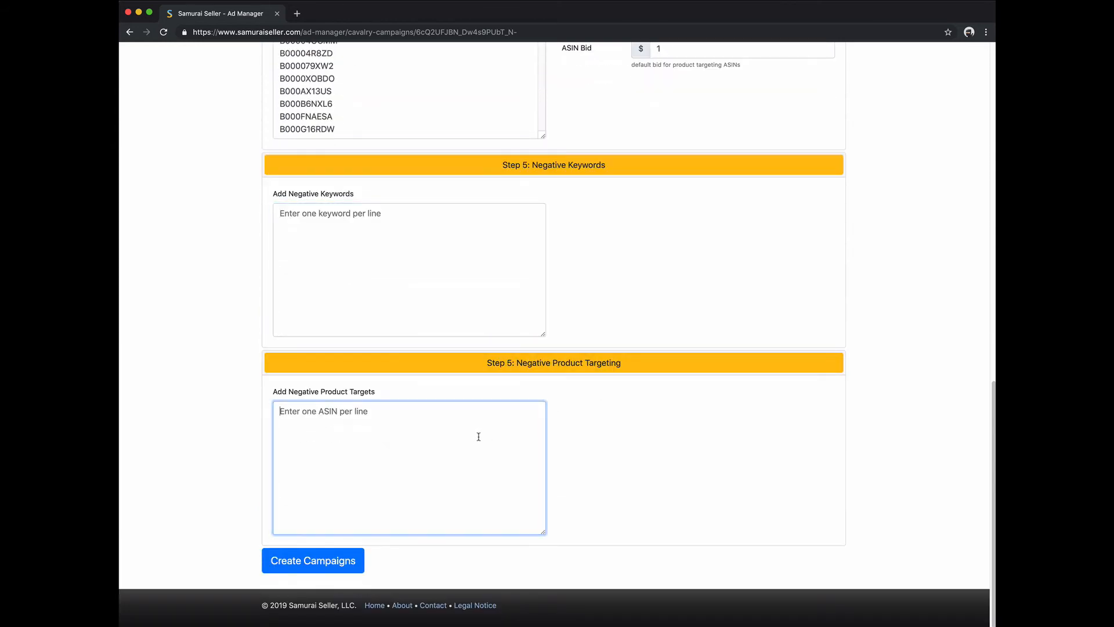
{"action": "scroll", "coordinate": [455, 267], "scroll_direction": "up", "scroll_amount": 5}
{"action": "scroll", "coordinate": [456, 267], "scroll_direction": "down", "scroll_amount": 7}
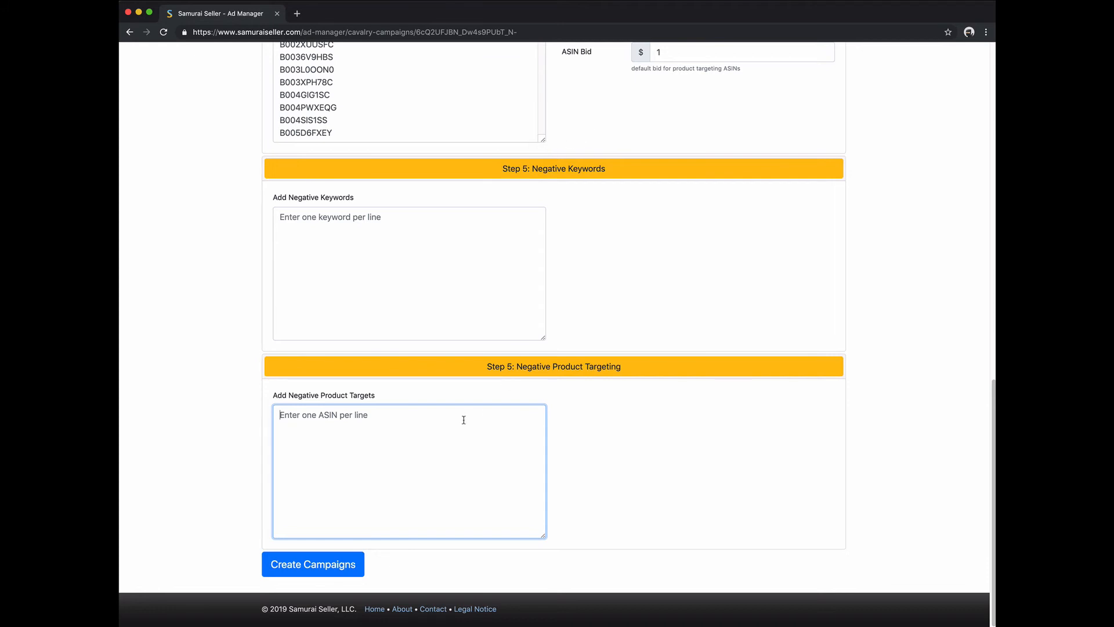
{"action": "scroll", "coordinate": [595, 262], "scroll_direction": "up", "scroll_amount": 2}
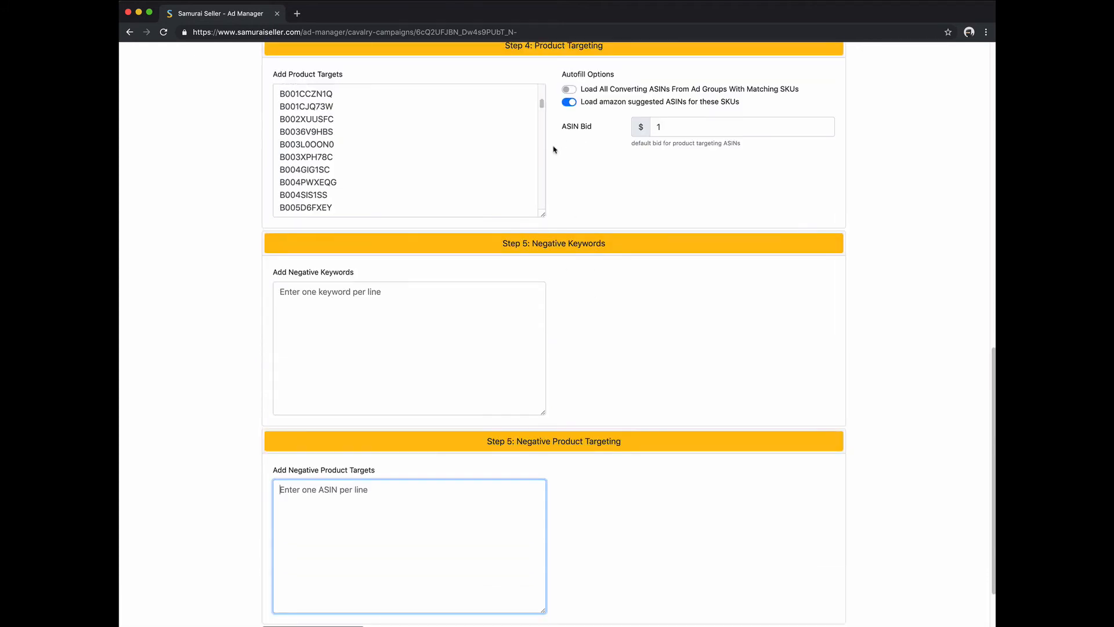
{"action": "left_click_drag", "start_coordinate": [544, 106], "coordinate": [541, 87]}
Create the campaigns with the negative keywords and negative product targets left empty
{"action": "scroll", "coordinate": [607, 268], "scroll_direction": "down", "scroll_amount": 2}
{"action": "left_click", "coordinate": [438, 448]}
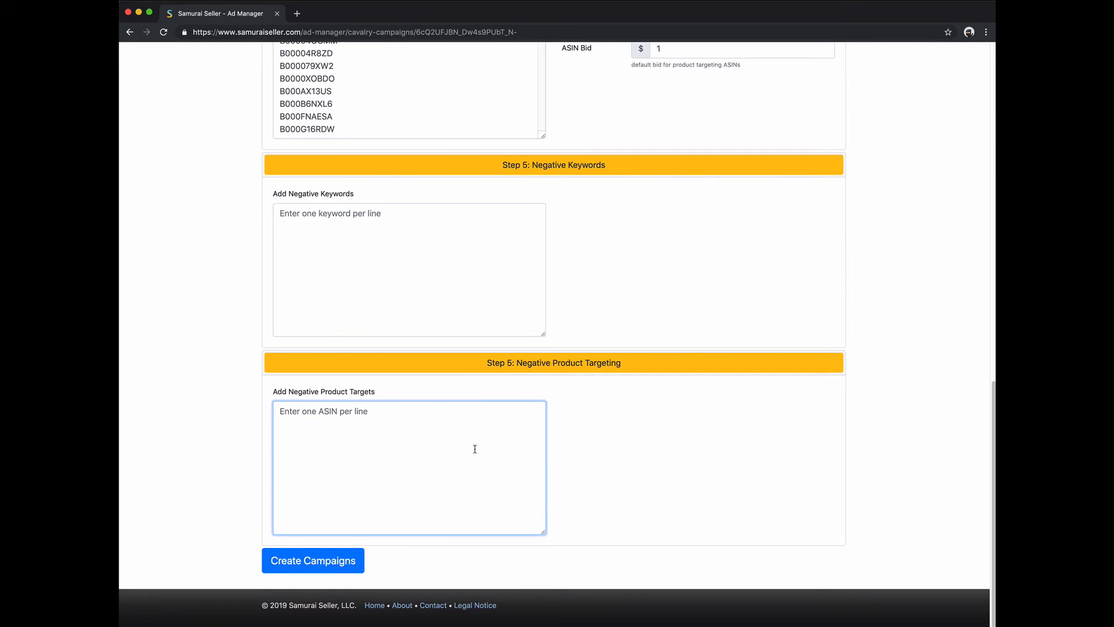
{"action": "left_click", "coordinate": [330, 566]}
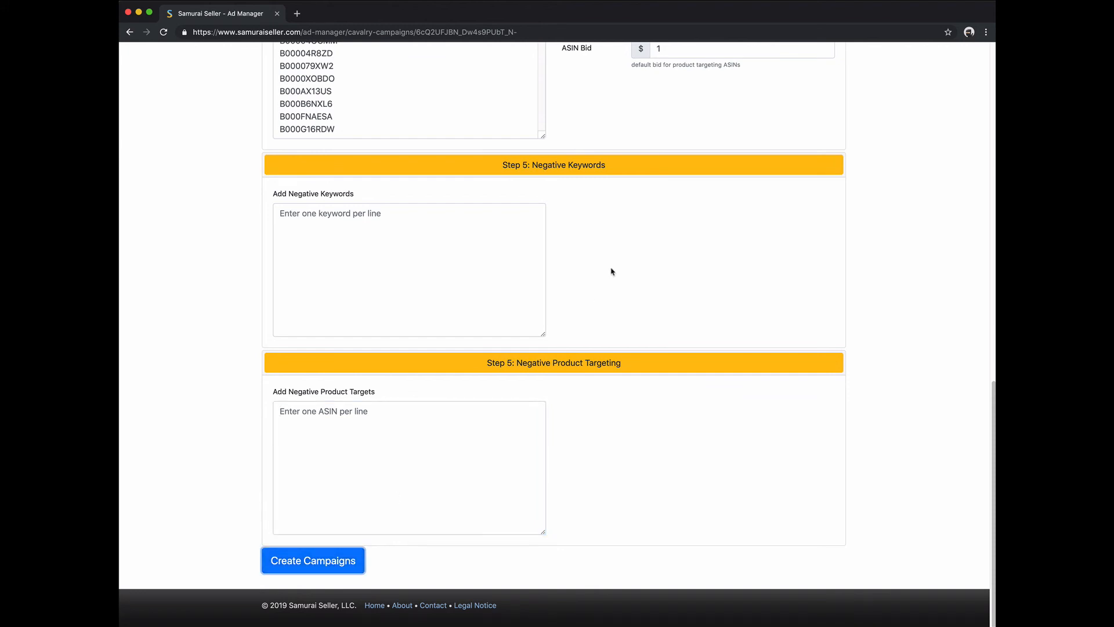